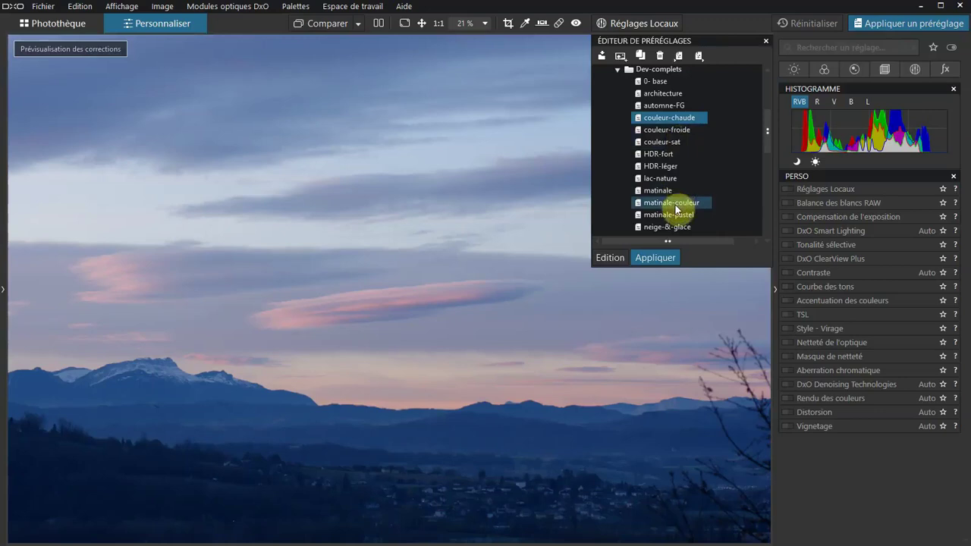
# Apply the couleur-chaude preset to the dusk mountain landscape and collapse the preset editor
pyautogui.scroll(-2, 676, 205)
pyautogui.scroll(-1, 679, 217)
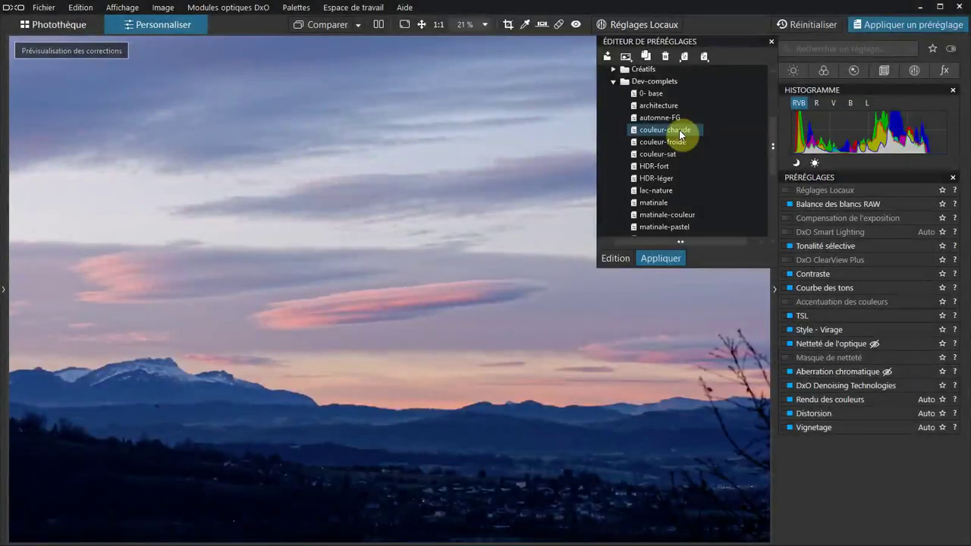
pyautogui.click(726, 44)
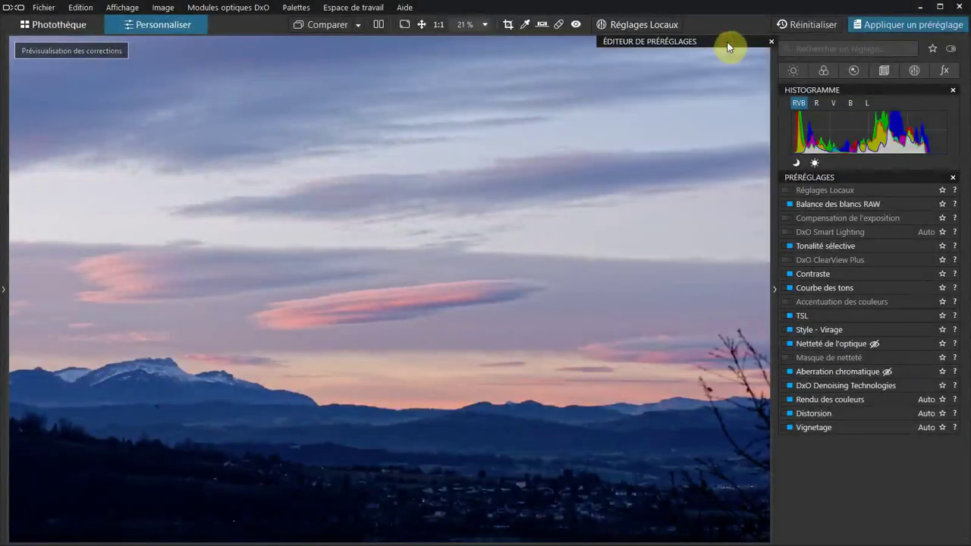
# Review the preset's Tonalité sélective and Contraste settings
pyautogui.click(848, 248)
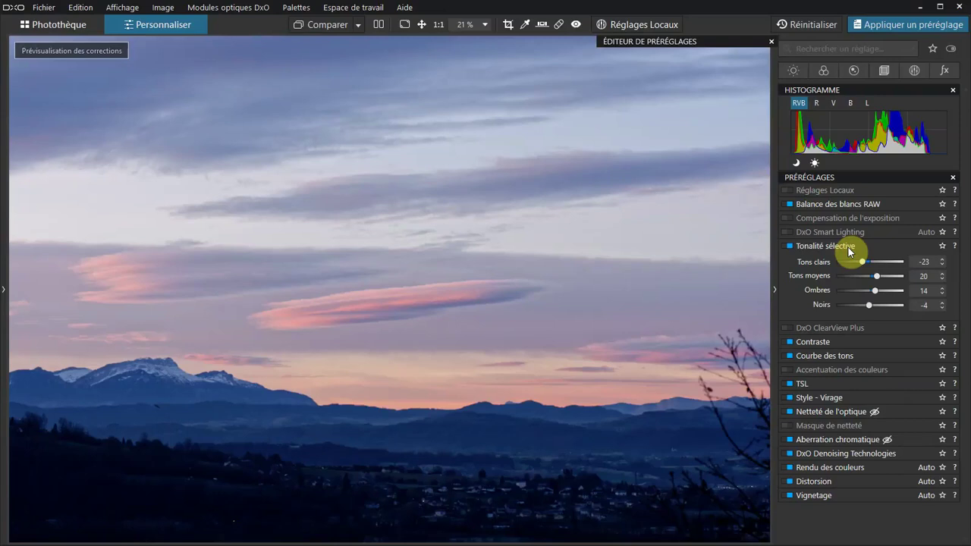
pyautogui.click(848, 247)
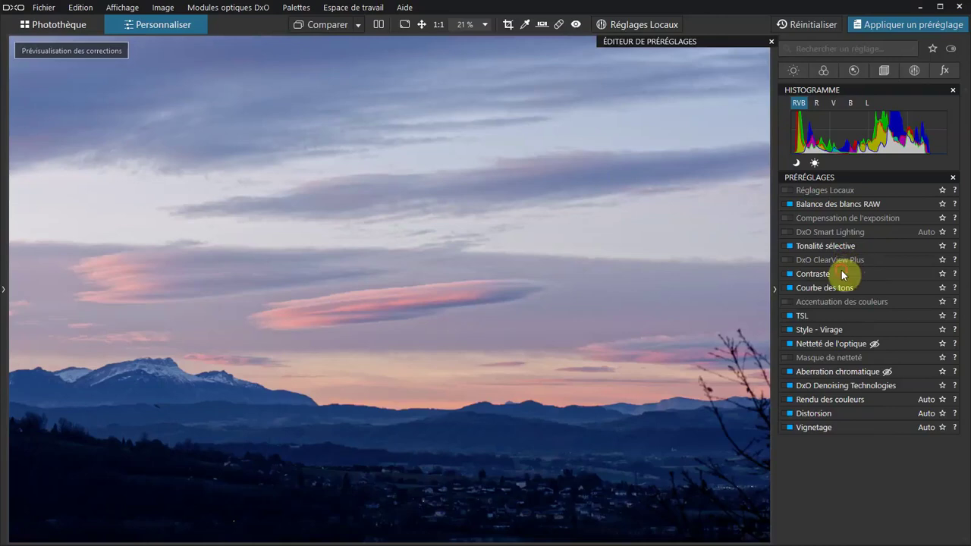
pyautogui.click(841, 272)
pyautogui.click(841, 272)
# Examine the Courbe des tons in the Rouge, Vert and Bleu channels, and return it to the RVB curve
pyautogui.click(842, 287)
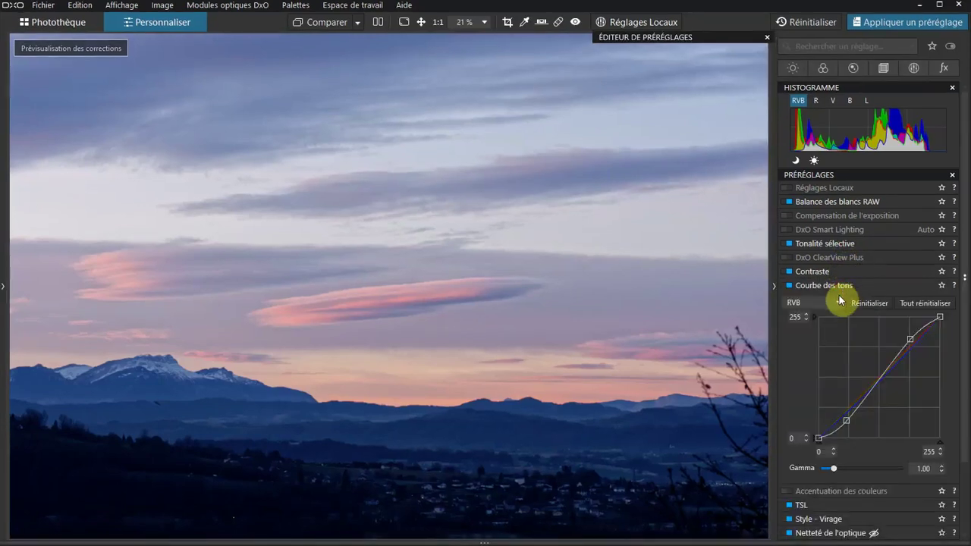
pyautogui.click(840, 300)
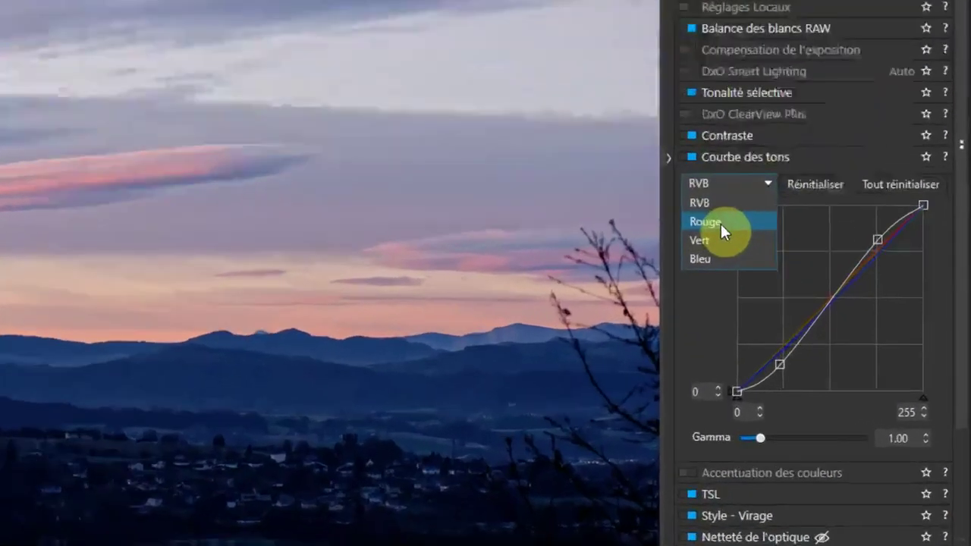
pyautogui.click(788, 305)
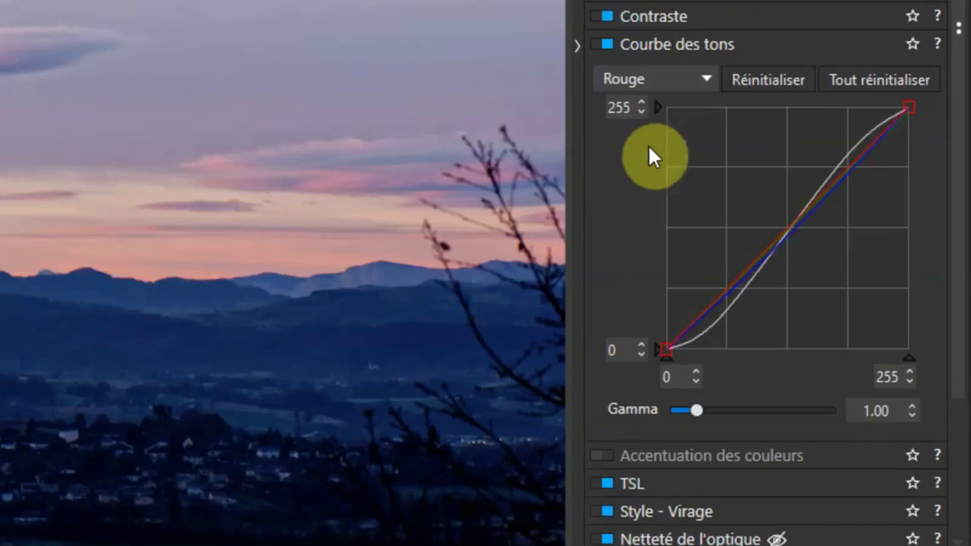
pyautogui.click(699, 77)
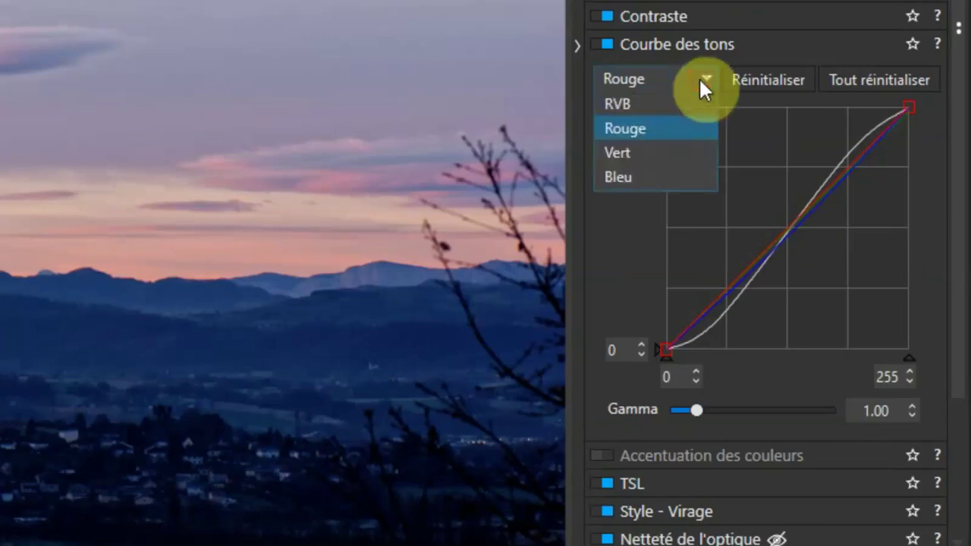
pyautogui.click(626, 154)
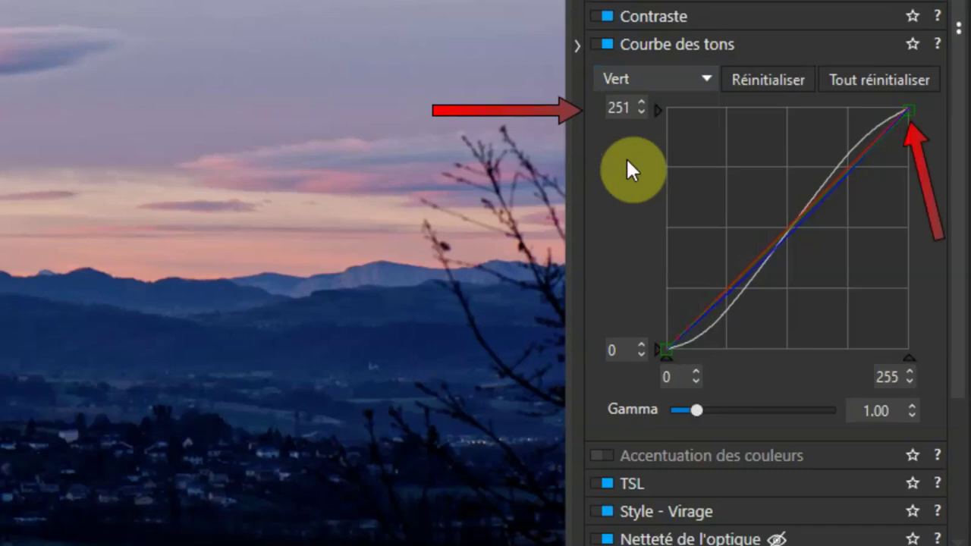
pyautogui.click(706, 73)
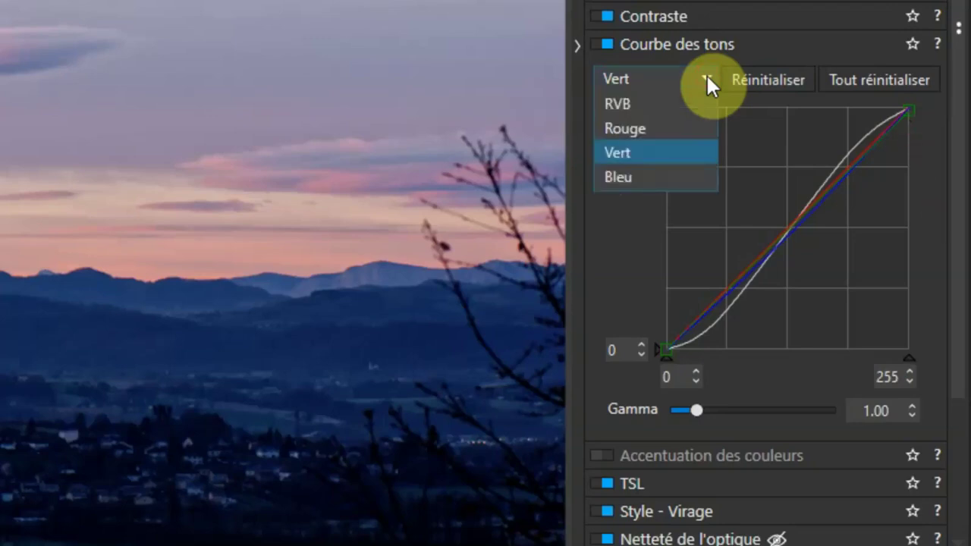
pyautogui.click(624, 179)
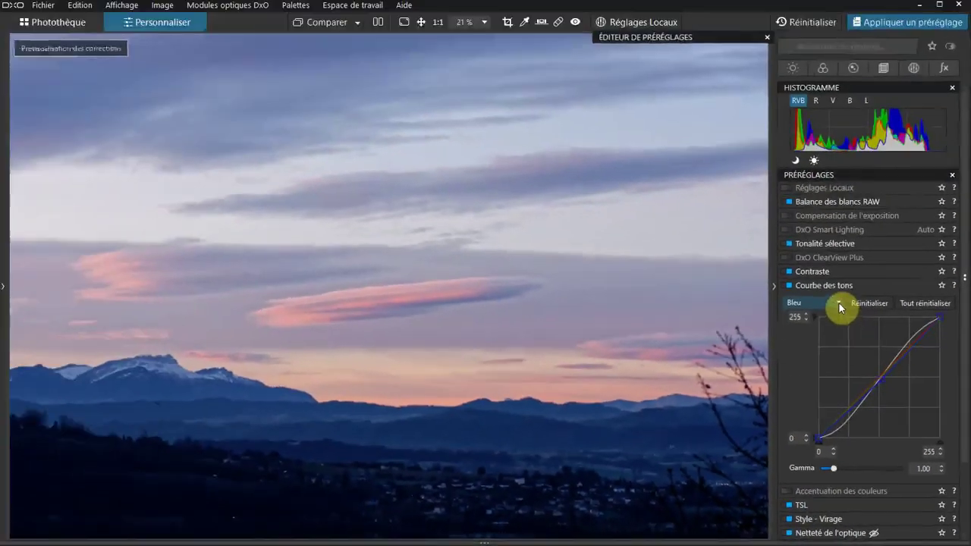
pyautogui.click(705, 79)
pyautogui.click(832, 314)
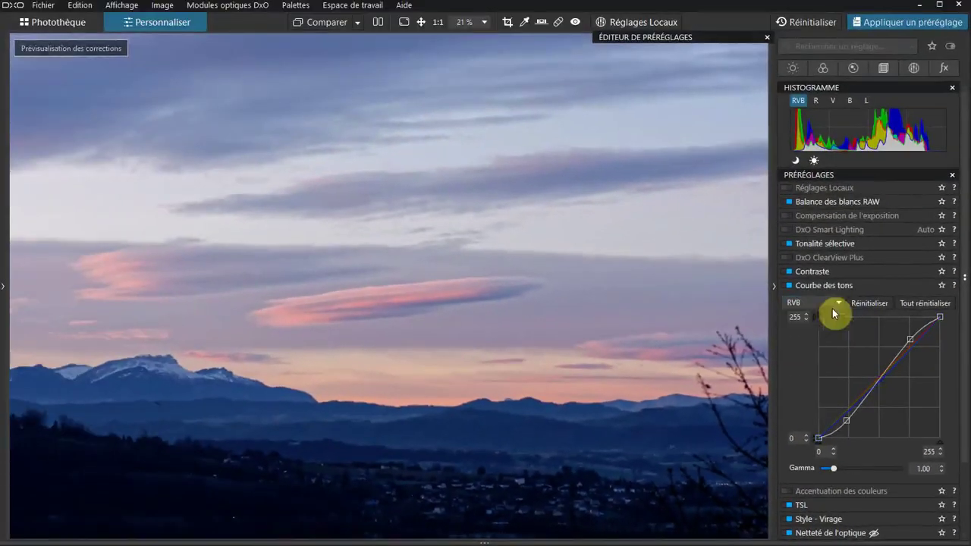
pyautogui.click(848, 292)
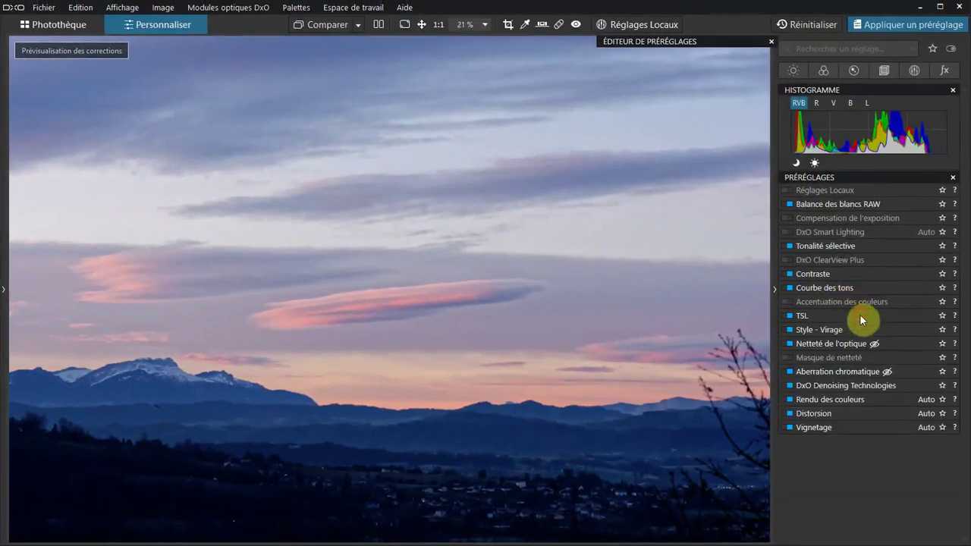
# Review the TSL orange, yellow and blue channels and Style - Virage, and compare the landscape side by side with its uncorrected version
pyautogui.click(859, 313)
pyautogui.scroll(-2, 862, 331)
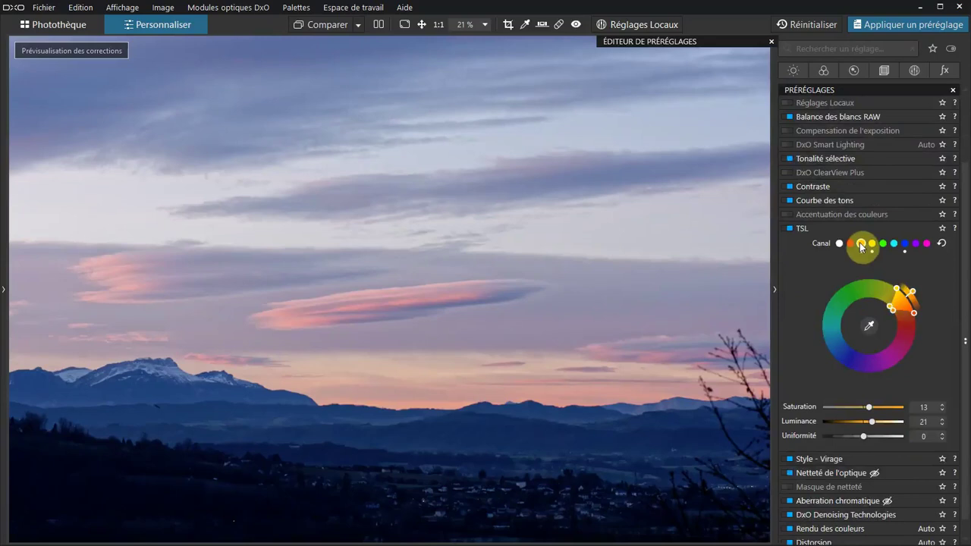
pyautogui.click(871, 244)
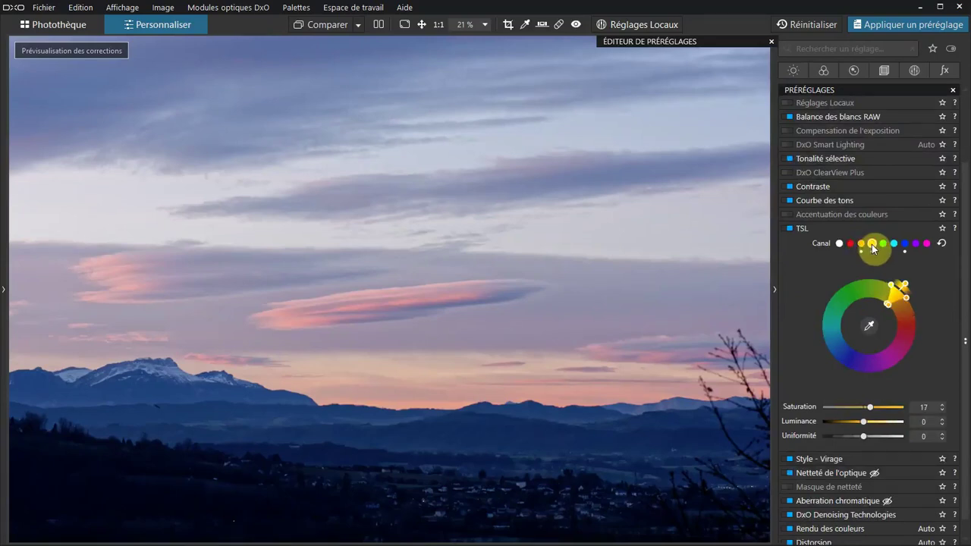
pyautogui.click(904, 243)
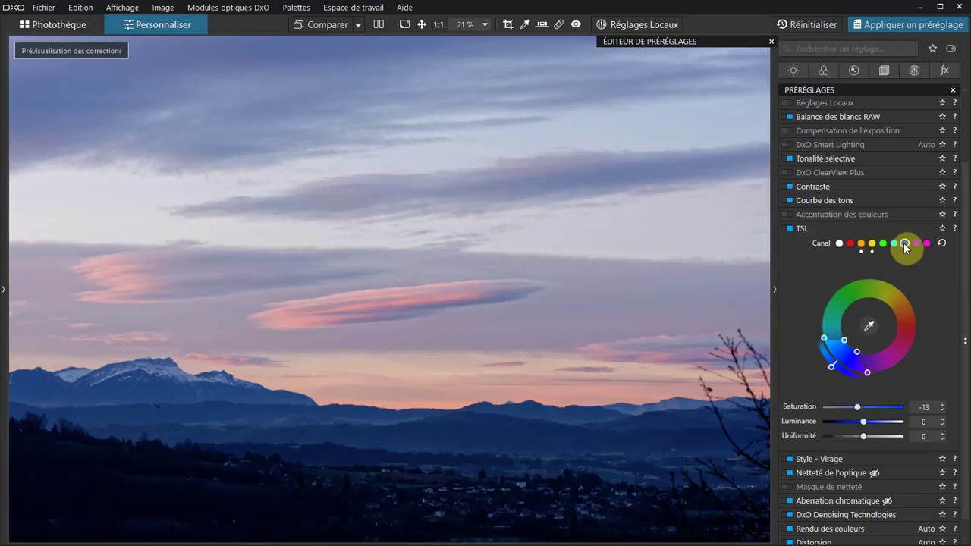
pyautogui.click(898, 461)
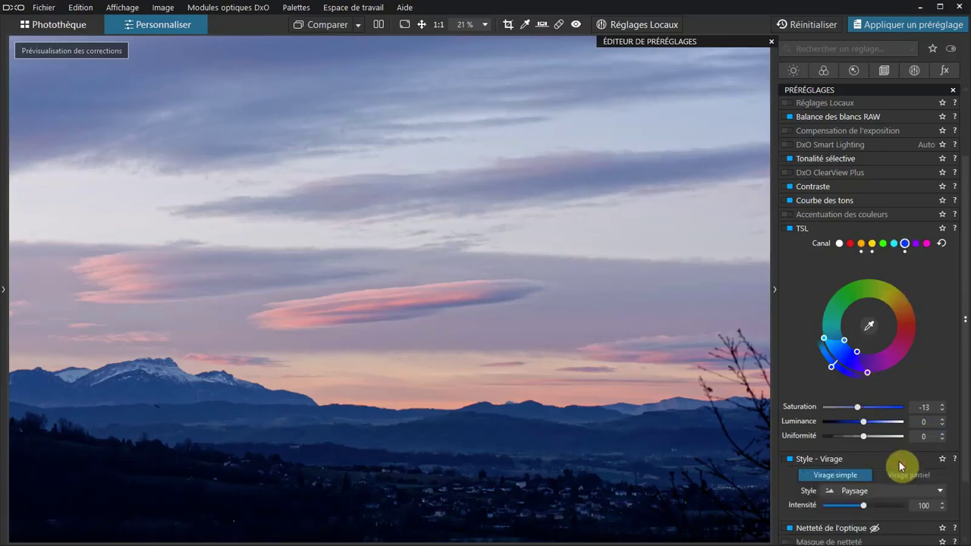
pyautogui.click(898, 461)
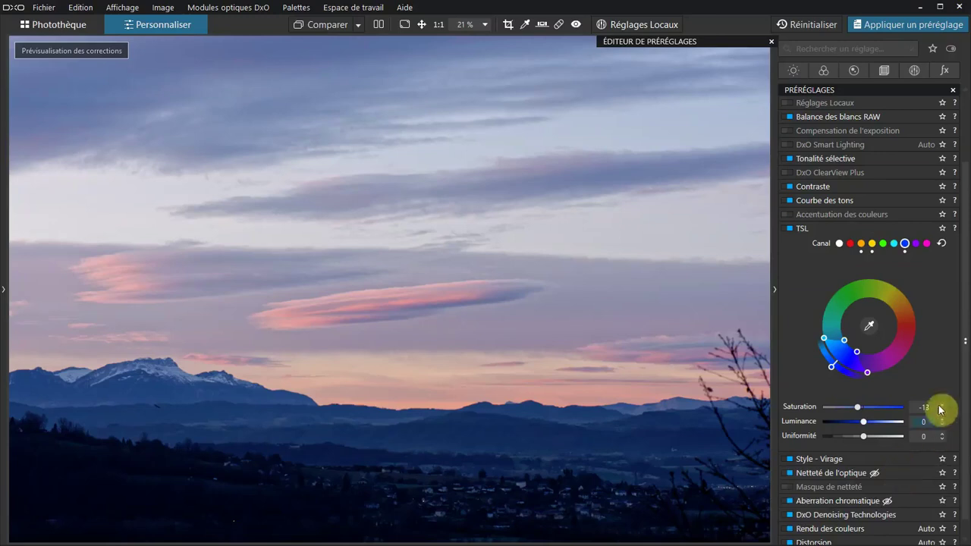
pyautogui.click(840, 229)
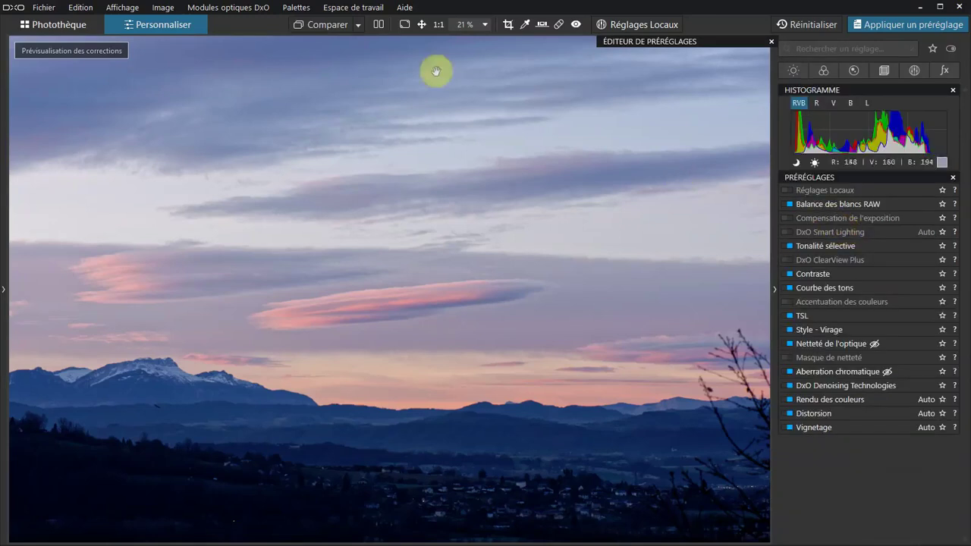
pyautogui.click(379, 27)
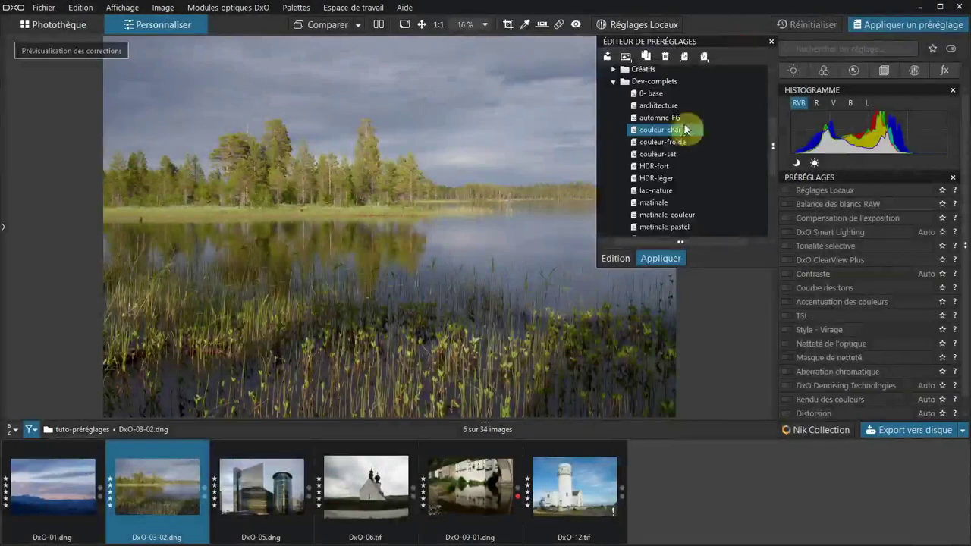
# Apply the couleur-chaude preset to DxO-03-02.dng and compare it side by side with the uncorrected image
pyautogui.click(685, 130)
pyautogui.doubleClick(685, 130)
pyautogui.click(379, 25)
pyautogui.click(720, 42)
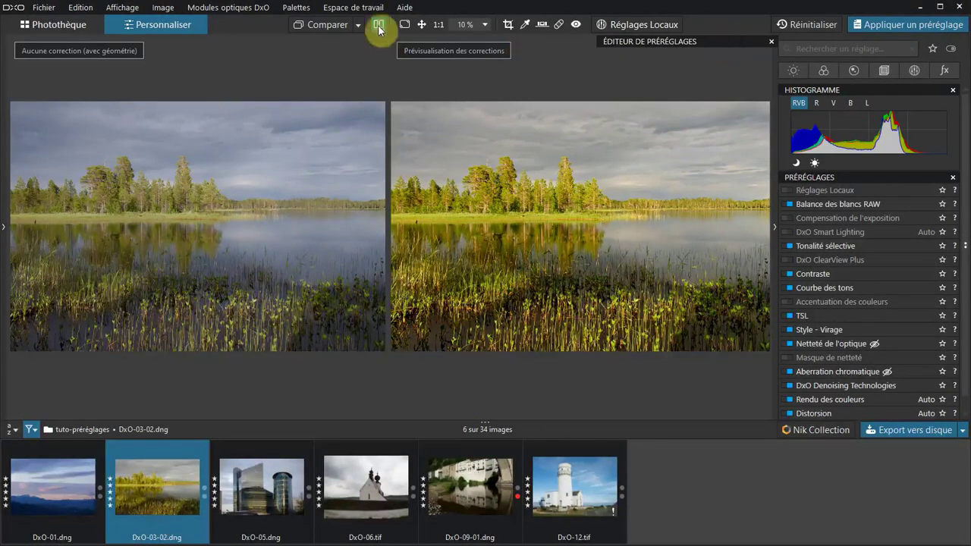
pyautogui.click(379, 24)
# Apply the couleur-chaude preset to DxO-05.dng and compare it side by side with the uncorrected image
pyautogui.click(275, 489)
pyautogui.click(692, 44)
pyautogui.doubleClick(676, 130)
pyautogui.click(717, 42)
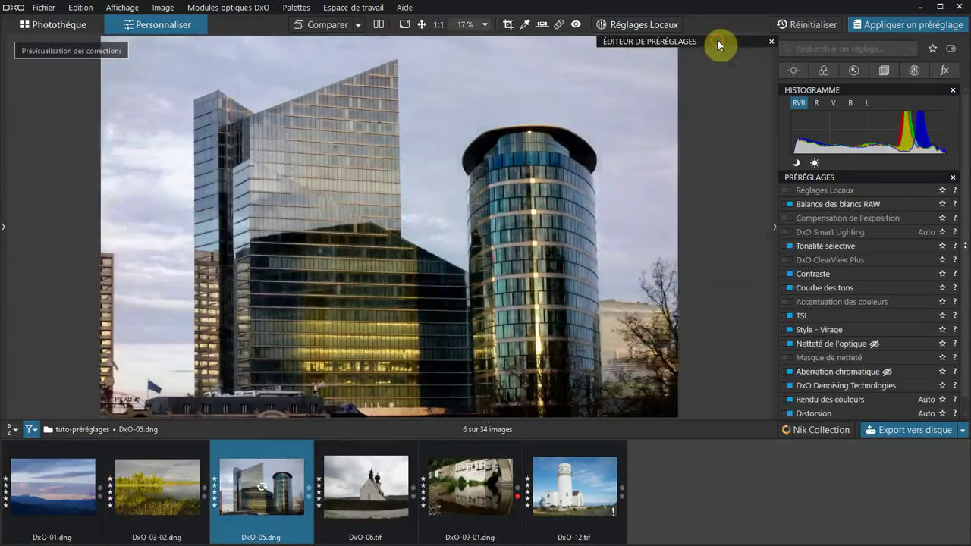
pyautogui.click(379, 24)
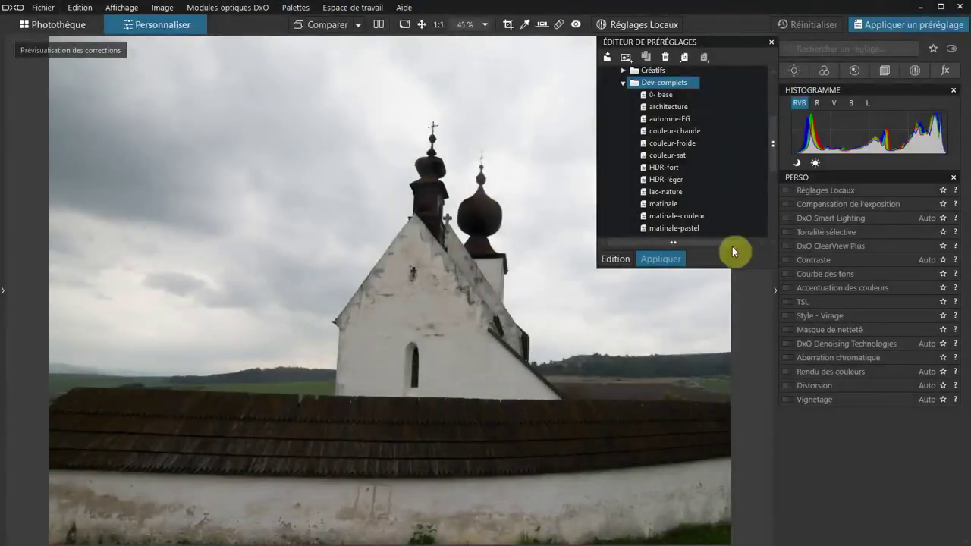
# Apply the couleur-froide preset to the church photo and review its Tonalité sélective settings
pyautogui.click(678, 147)
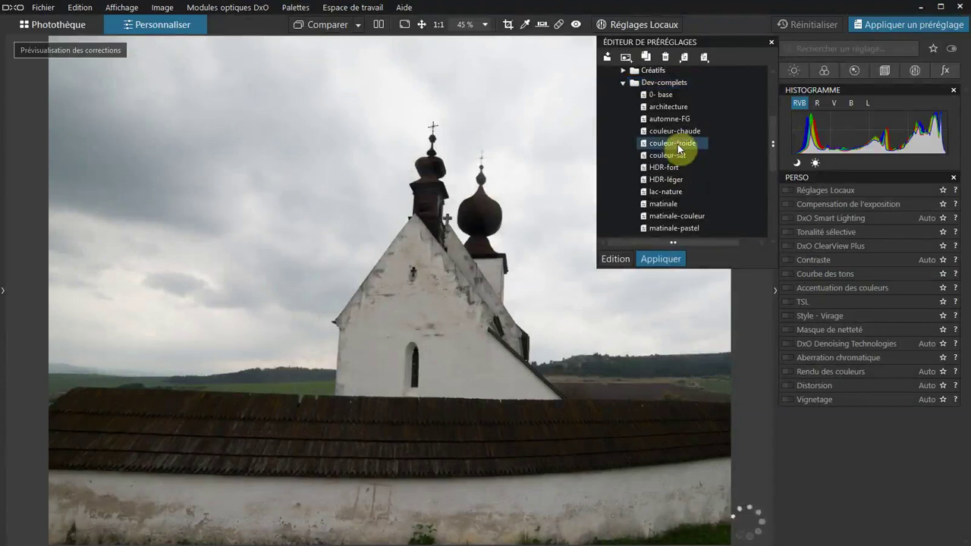
pyautogui.click(739, 36)
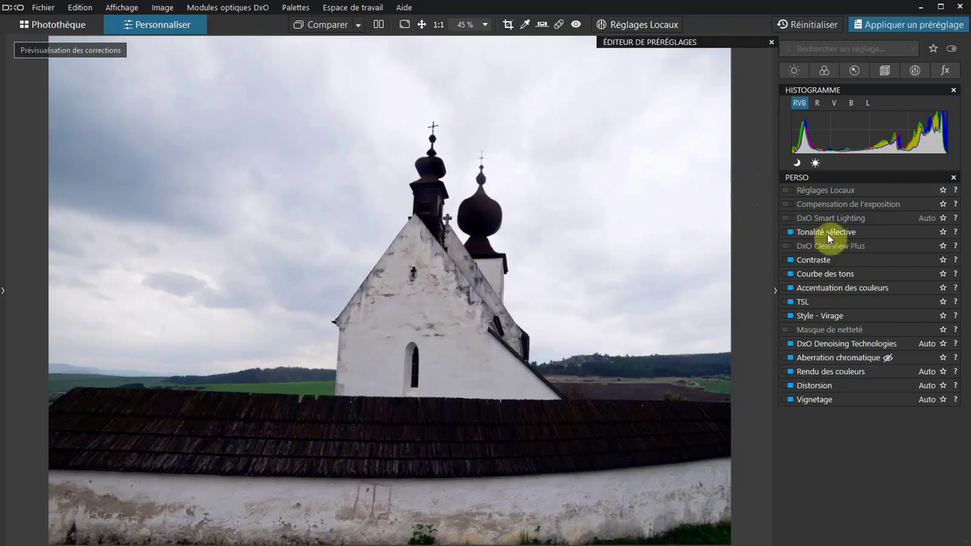
pyautogui.click(843, 232)
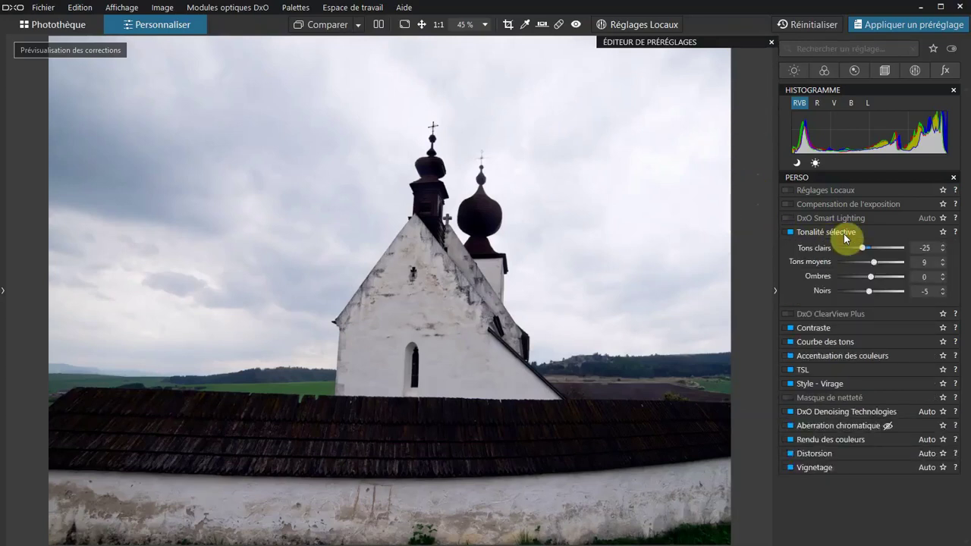
pyautogui.click(852, 233)
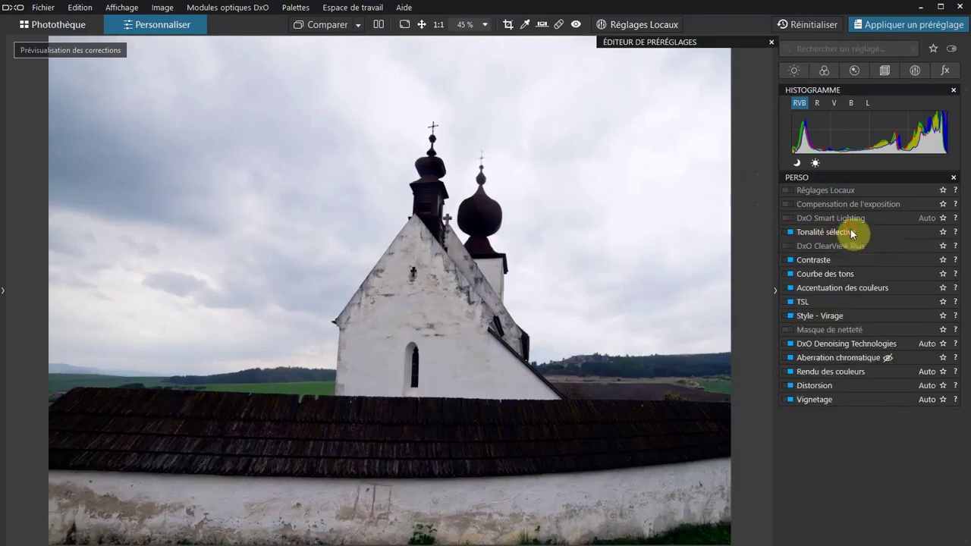
# Examine the Bleu channel of the church photo's Courbe des tons, and return it to the RVB curve
pyautogui.click(848, 276)
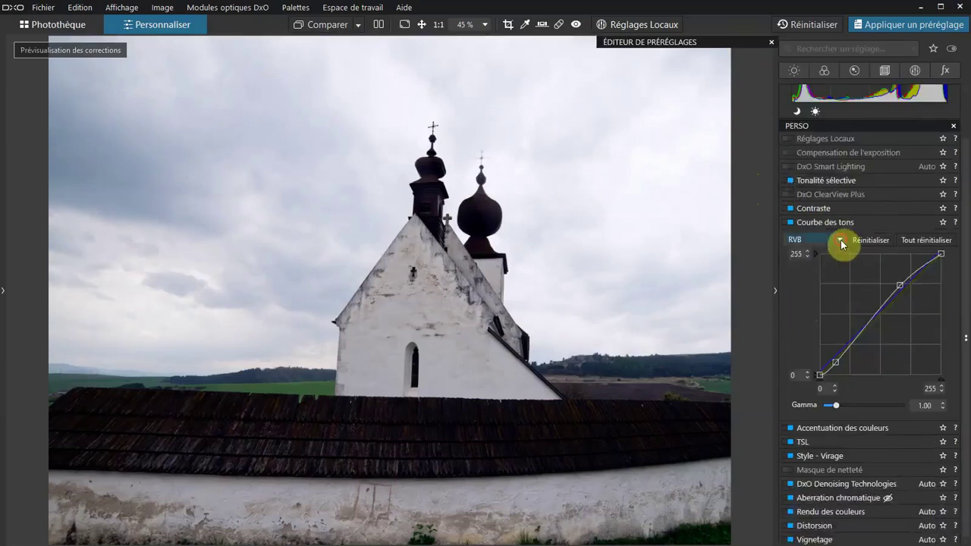
pyautogui.click(838, 240)
pyautogui.click(796, 288)
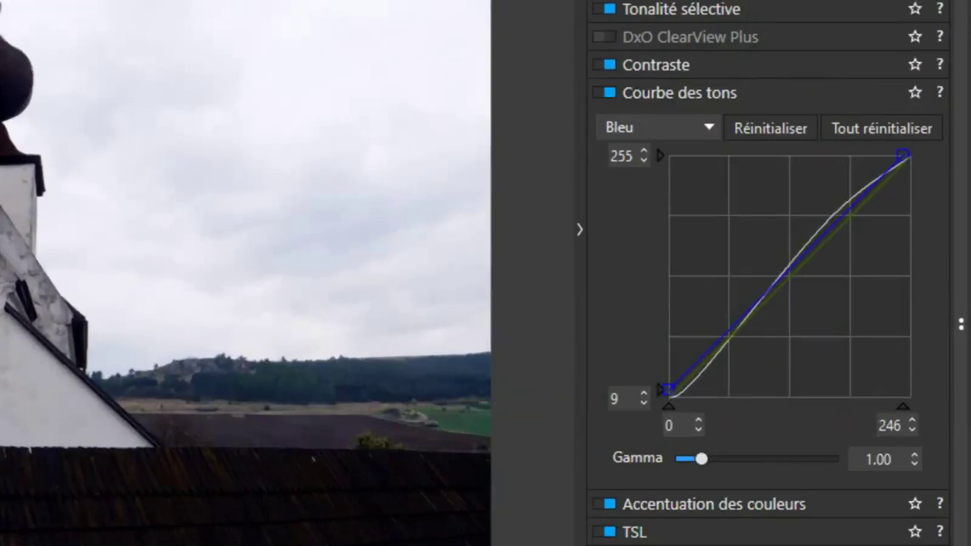
pyautogui.click(711, 121)
pyautogui.click(664, 151)
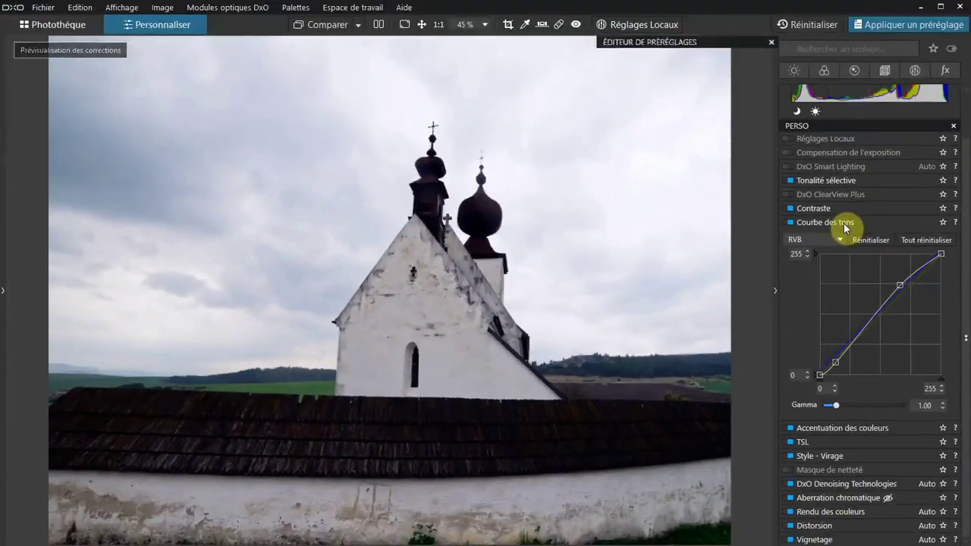
pyautogui.click(829, 210)
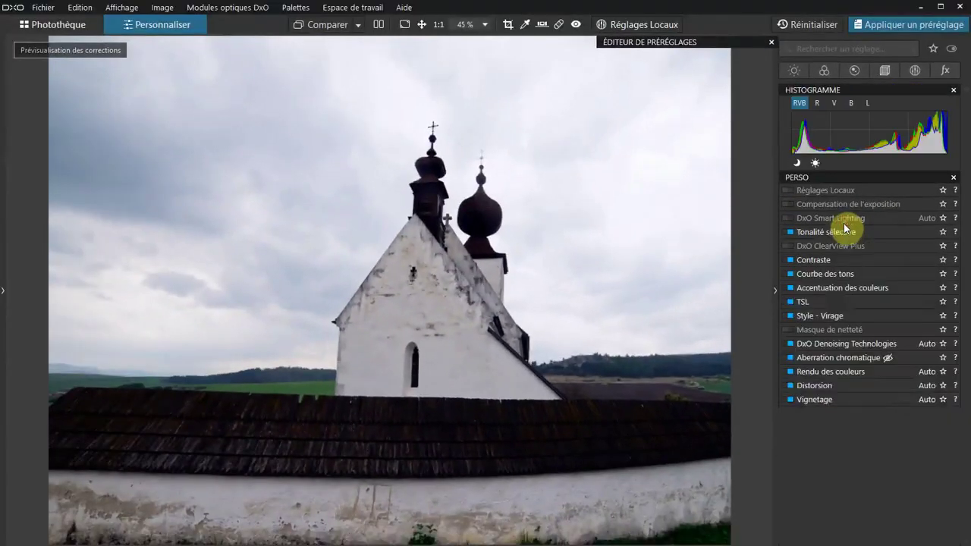
# Examine the Accentuation des couleurs settings and the cyan, green, yellow and red TSL channels of the church photo
pyautogui.click(838, 289)
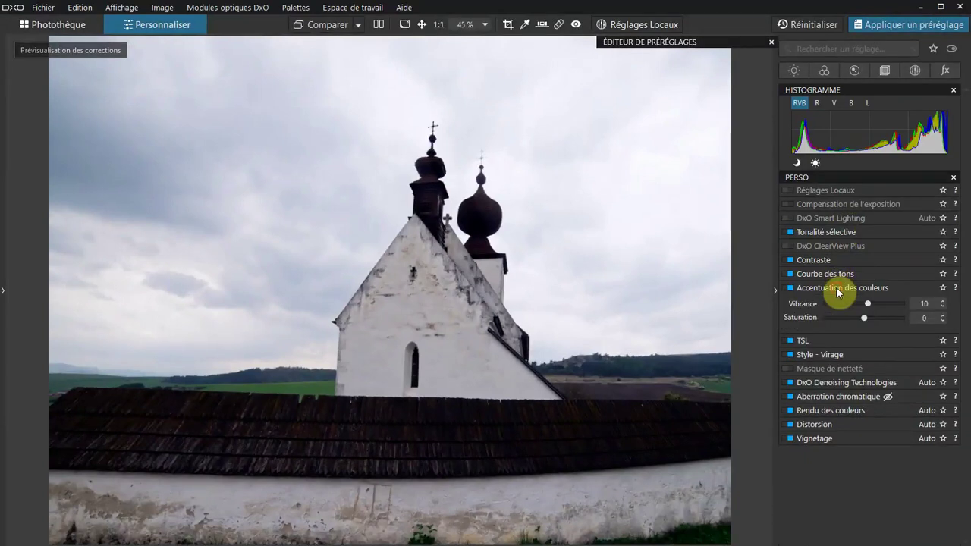
pyautogui.click(838, 288)
pyautogui.click(830, 302)
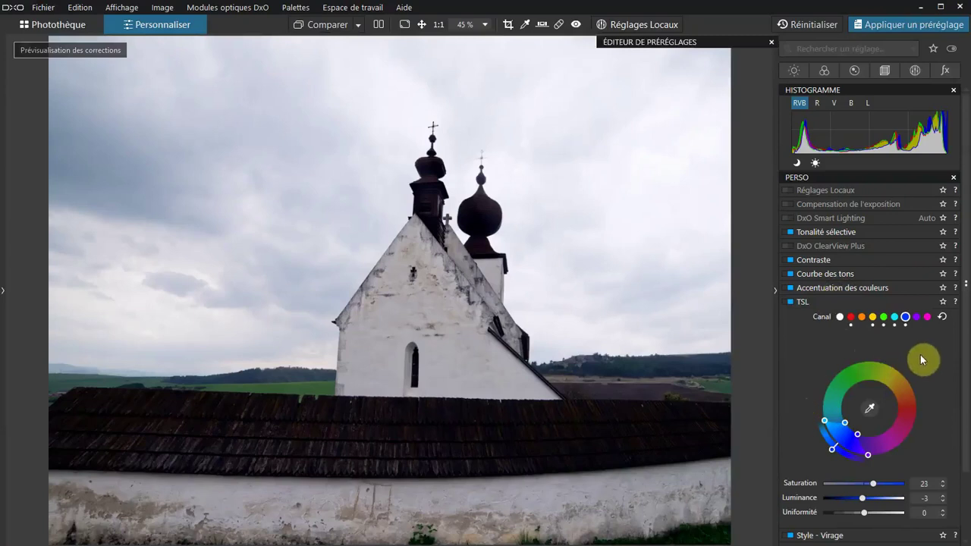
pyautogui.click(895, 317)
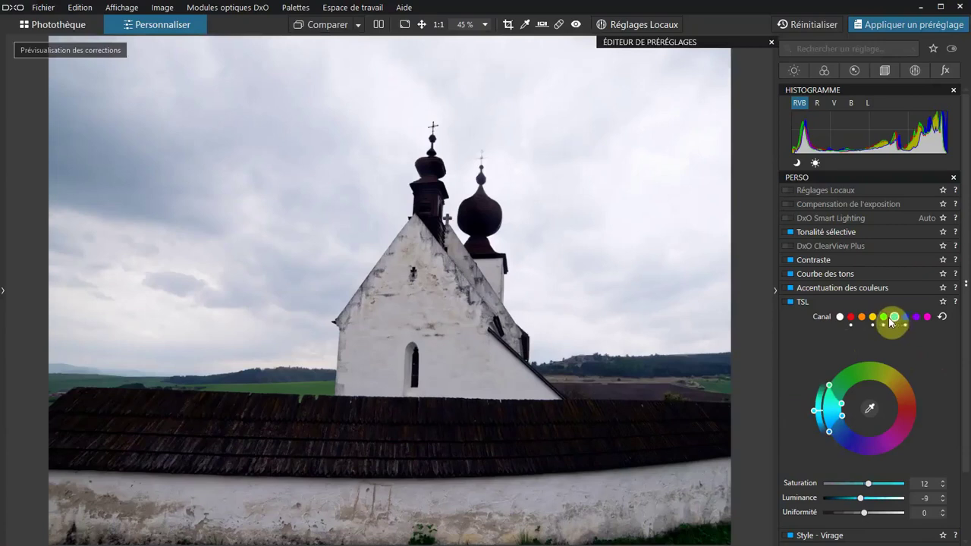
pyautogui.click(882, 319)
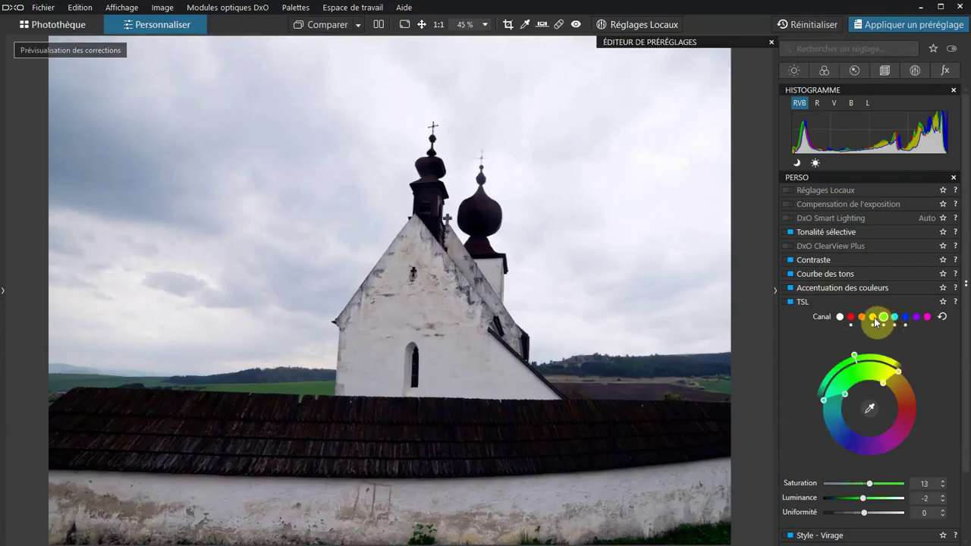
pyautogui.click(872, 318)
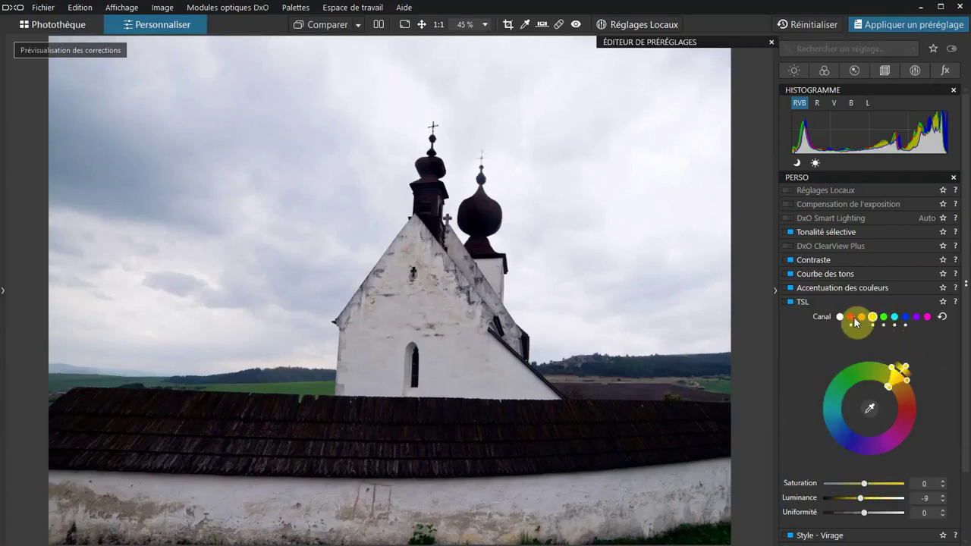
pyautogui.click(851, 317)
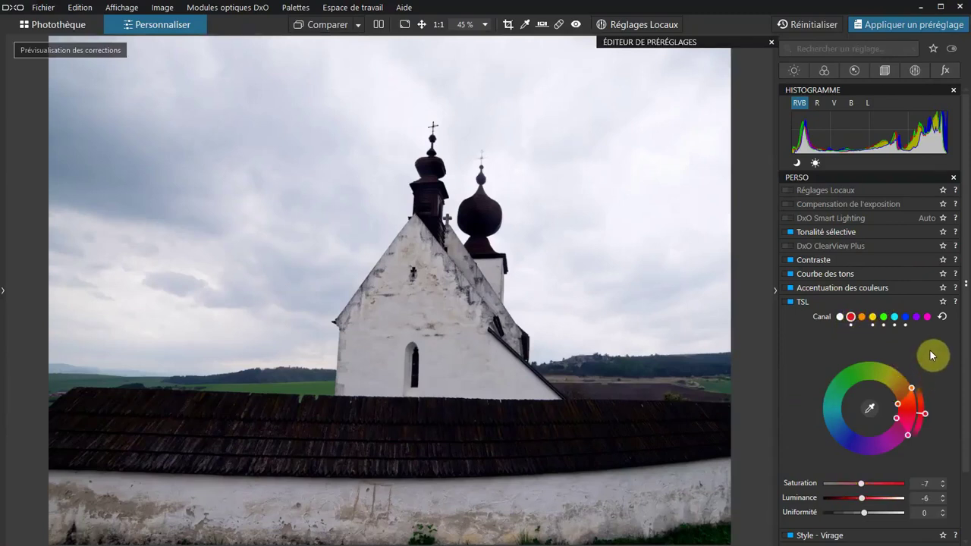
pyautogui.click(860, 302)
# Switch TSL off and on for the church photo, and compare the corrected and uncorrected images side by side
pyautogui.click(787, 301)
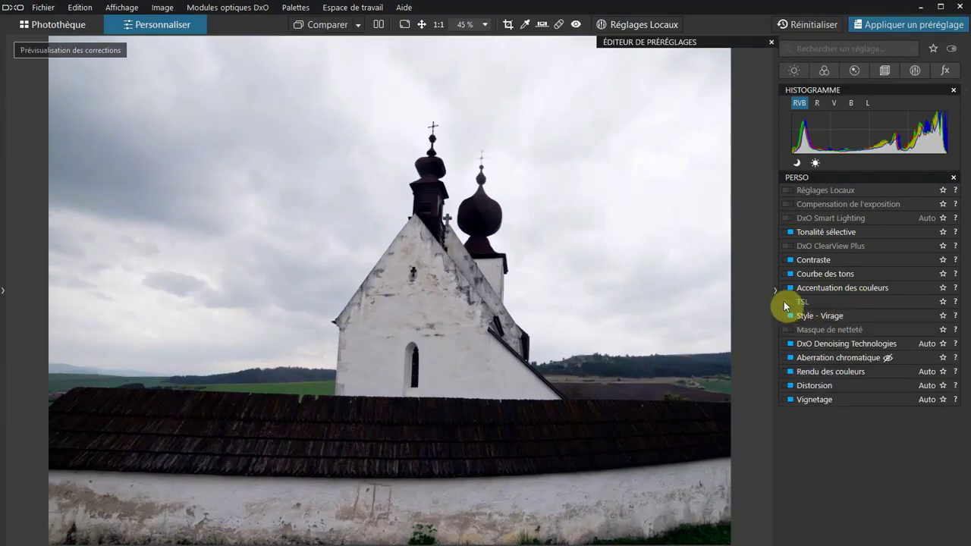
pyautogui.click(790, 301)
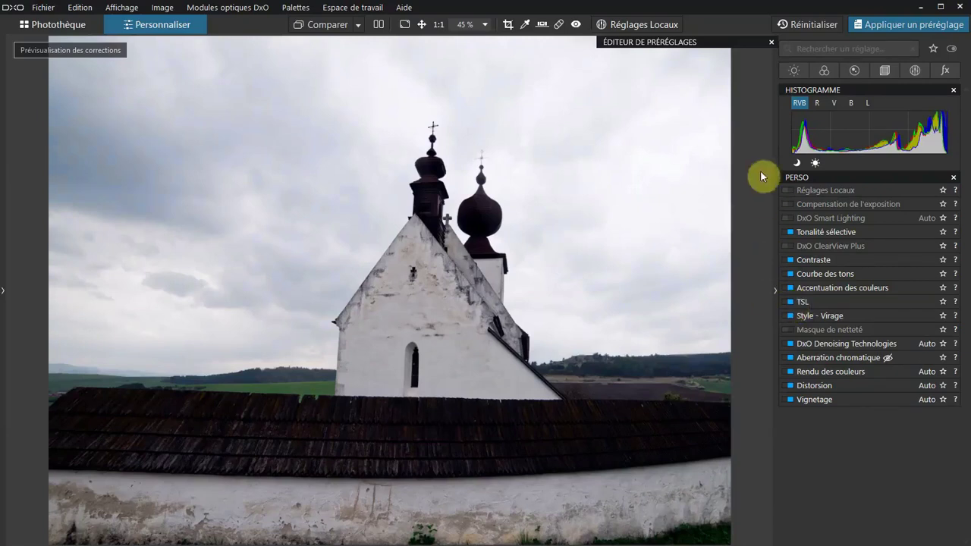
pyautogui.click(379, 25)
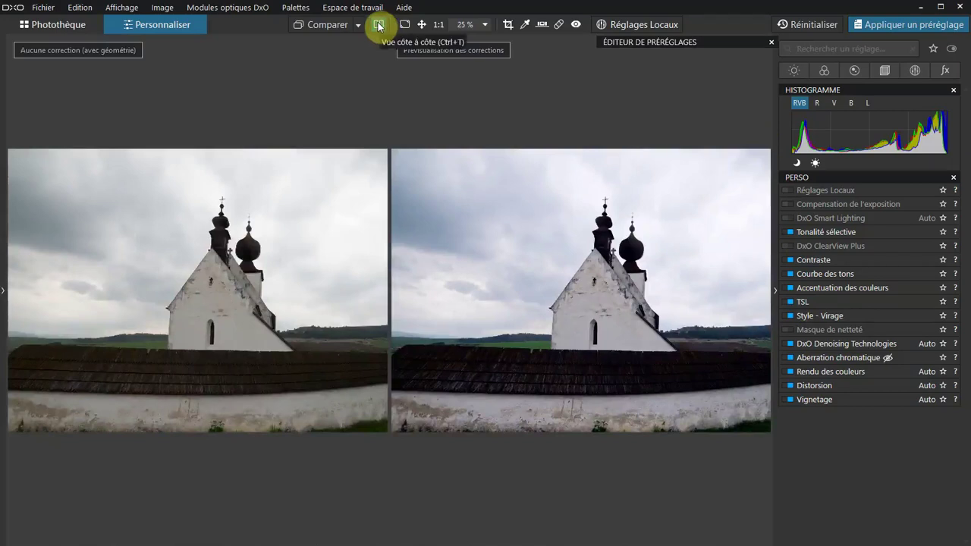
pyautogui.click(378, 25)
# Apply the couleur-froide preset to the glass towers photo and compare it side by side with the uncorrected image
pyautogui.press('Left')
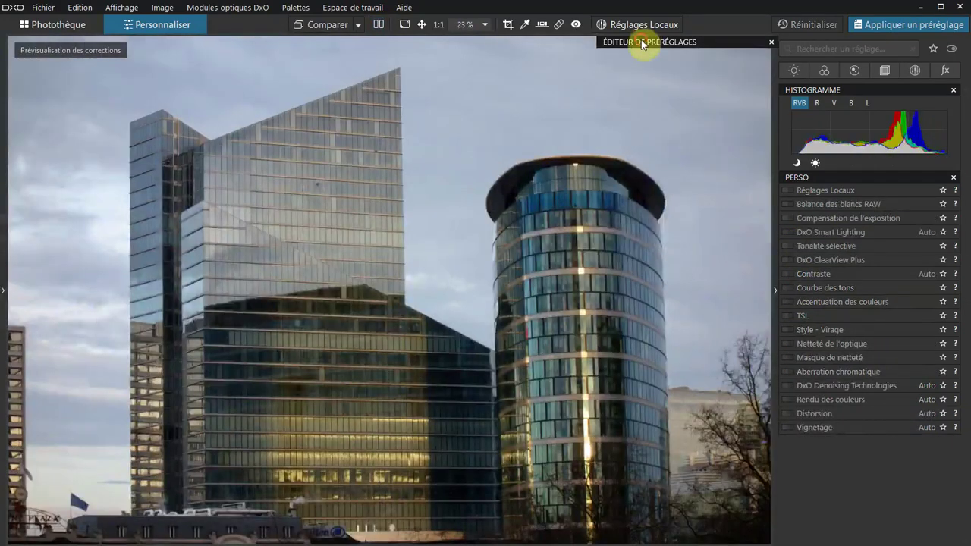
pyautogui.click(641, 41)
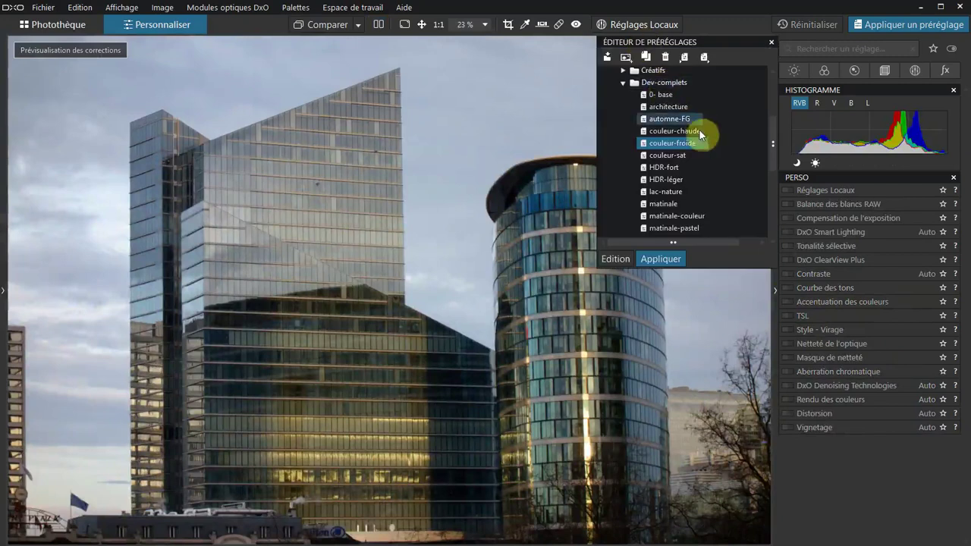
pyautogui.click(696, 142)
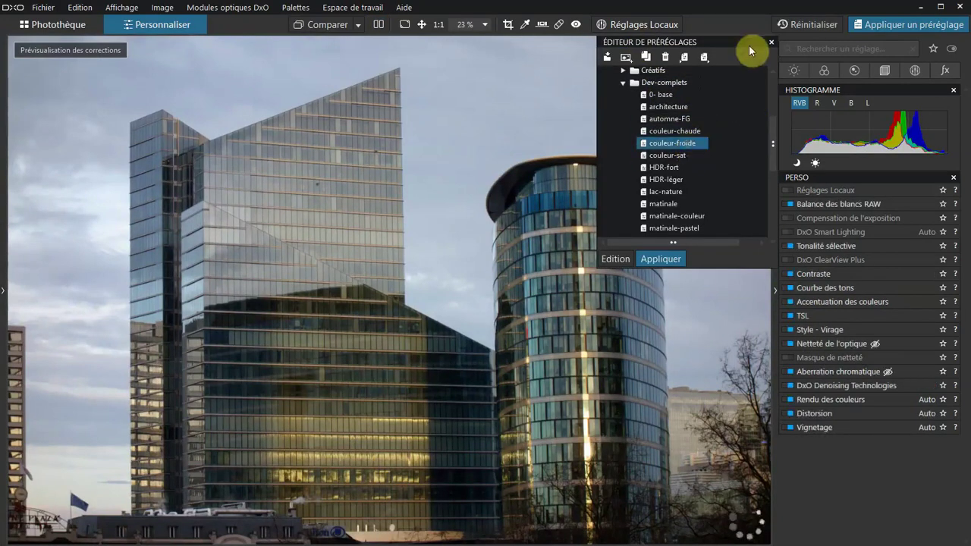
pyautogui.click(748, 43)
pyautogui.click(378, 25)
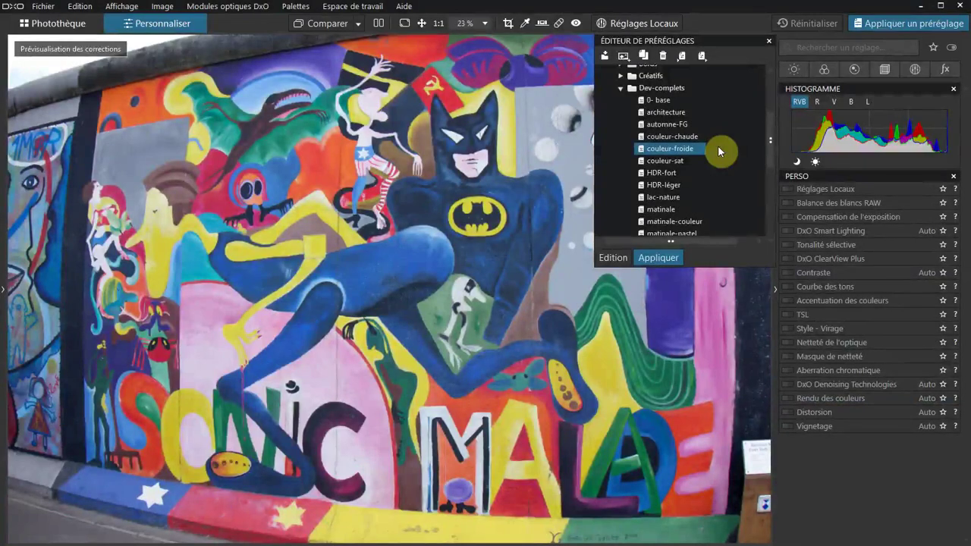
# Apply the couleur-sat preset to the mural photo and open it for editing to review DxO ClearView Plus and Accentuation des couleurs
pyautogui.click(677, 161)
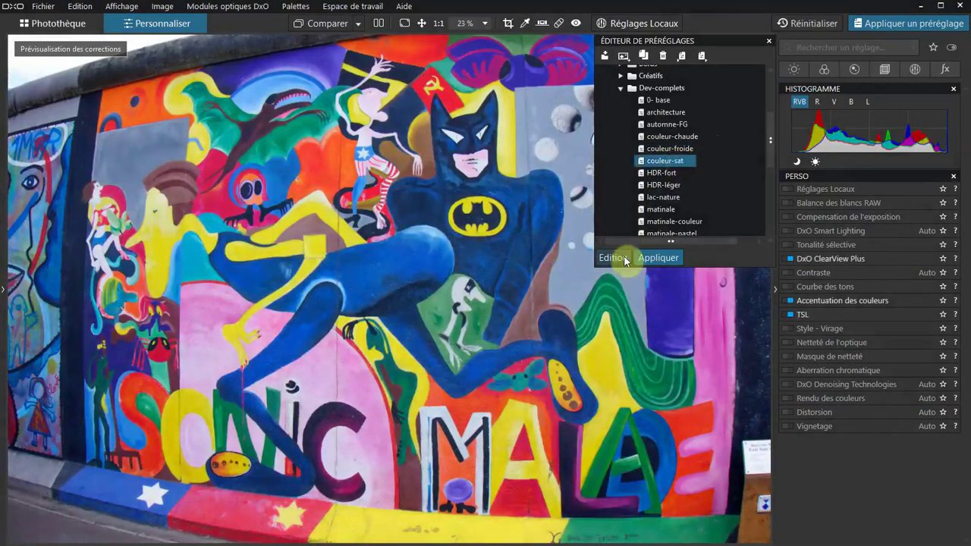
pyautogui.click(614, 258)
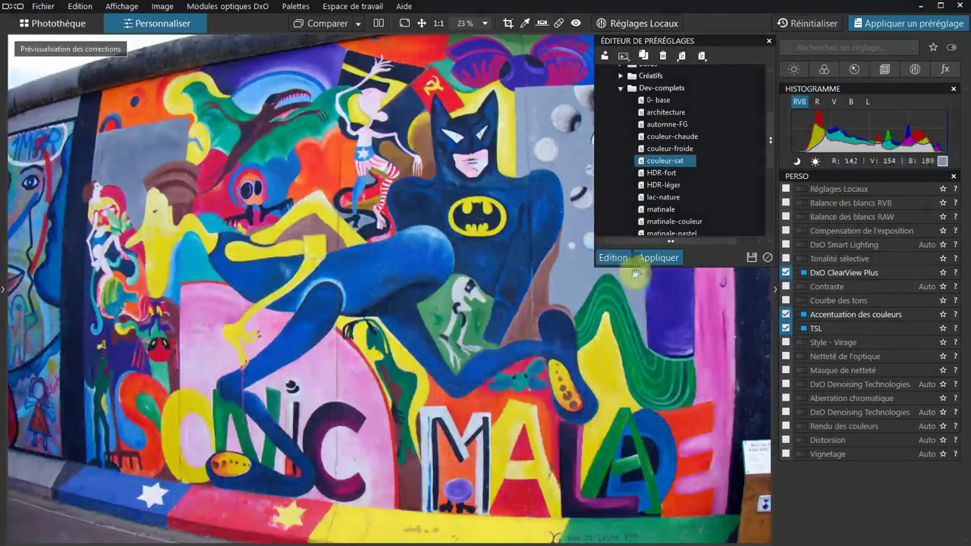
pyautogui.click(886, 275)
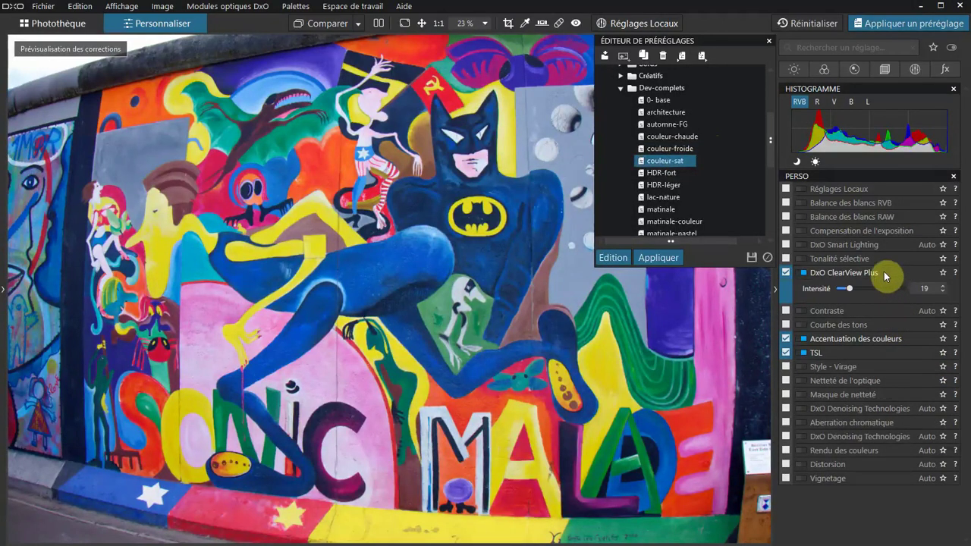
pyautogui.click(883, 272)
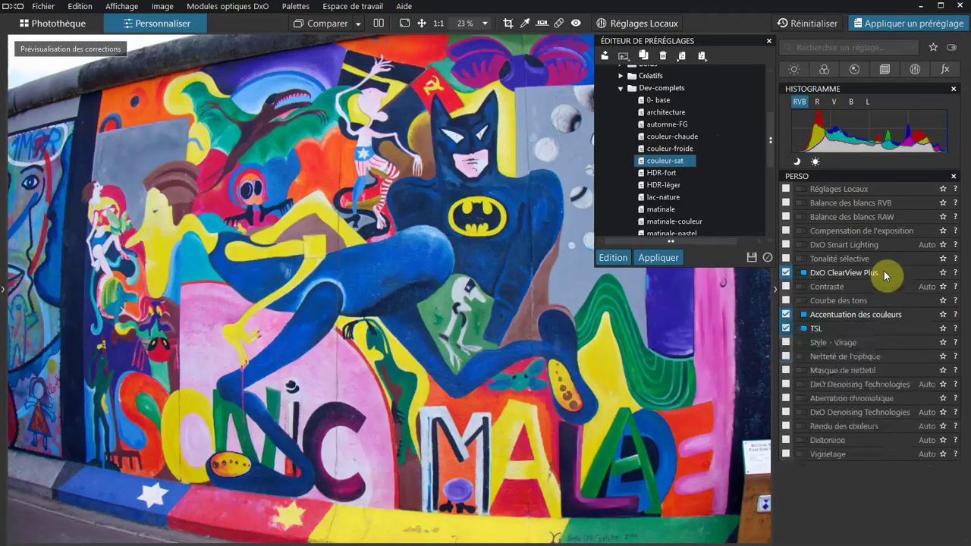
pyautogui.click(883, 316)
pyautogui.click(884, 314)
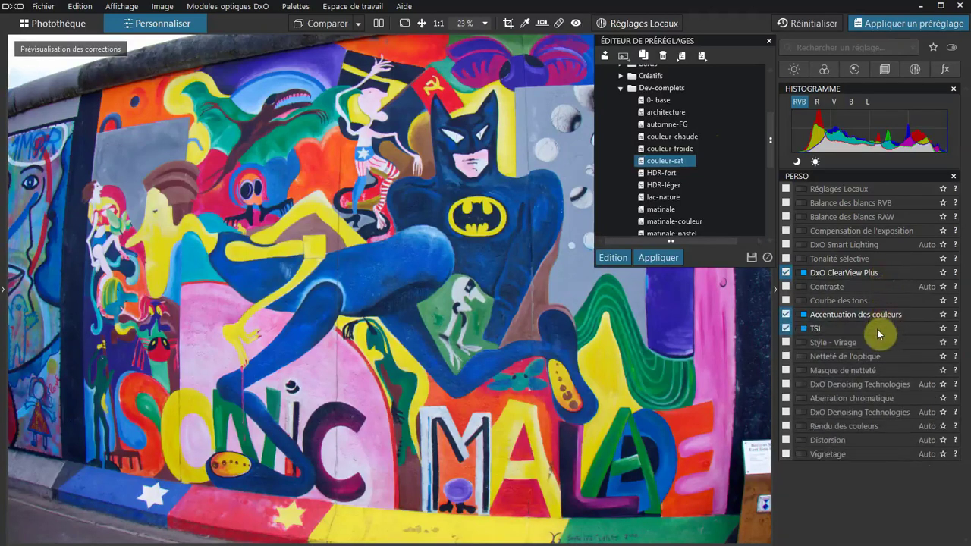
# Review the red, orange, yellow and green TSL channels of the couleur-sat preset, and leave preset editing without saving changes
pyautogui.click(877, 328)
pyautogui.click(850, 344)
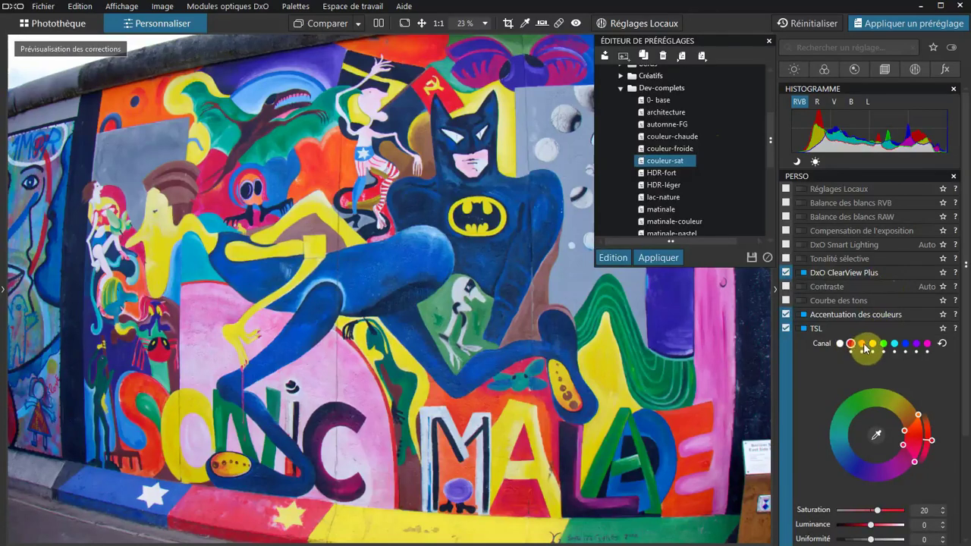
pyautogui.click(863, 345)
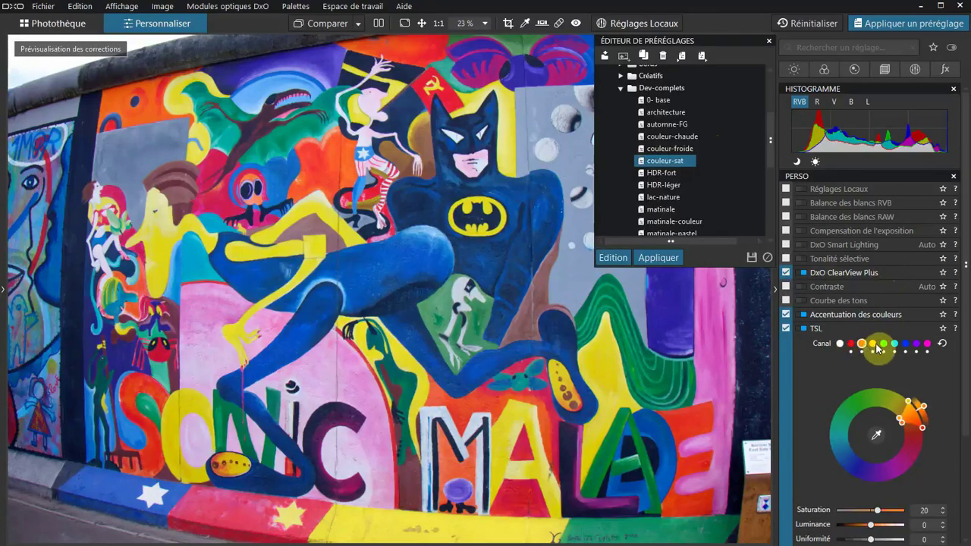
pyautogui.click(872, 345)
pyautogui.click(884, 343)
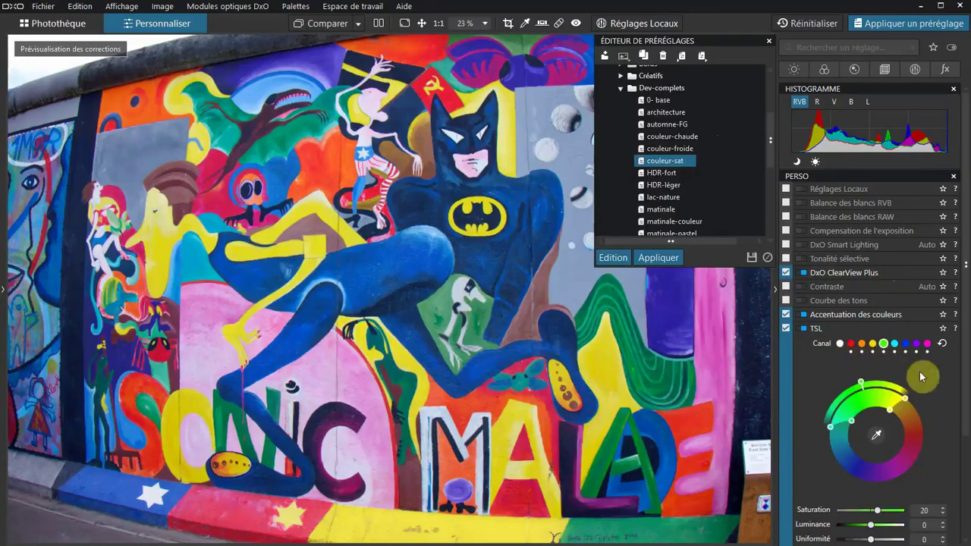
pyautogui.moveTo(878, 511)
pyautogui.mouseDown()
pyautogui.moveTo(858, 515)
pyautogui.moveTo(901, 514)
pyautogui.moveTo(878, 515)
pyautogui.mouseUp()
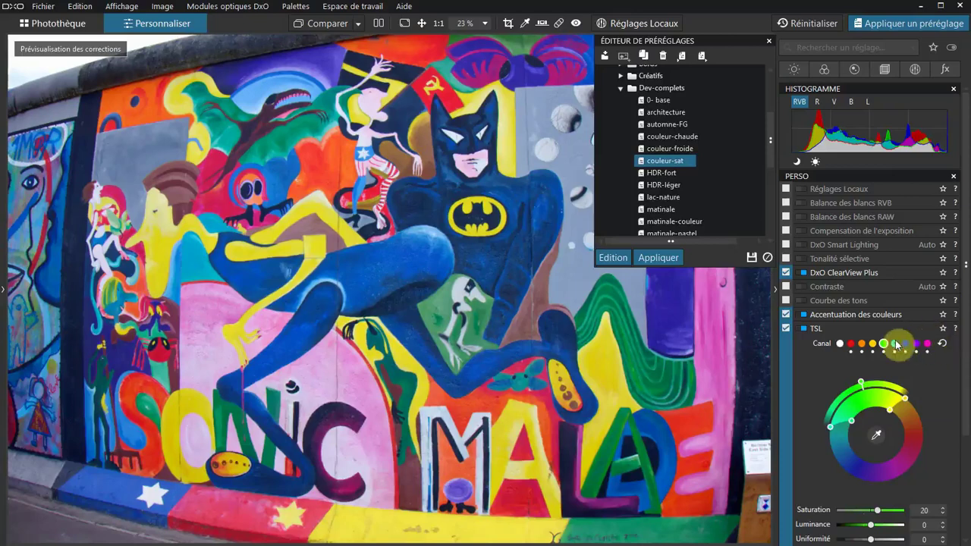
pyautogui.click(646, 257)
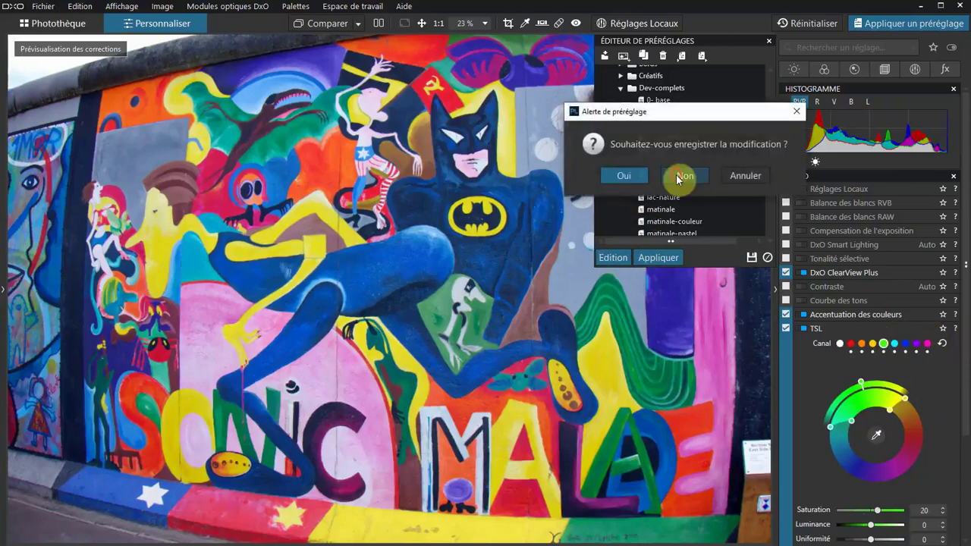
pyautogui.click(676, 175)
# Apply the 0- base preset followed by couleur-sat to the mural photo, and compare it side by side with the uncorrected image
pyautogui.click(661, 100)
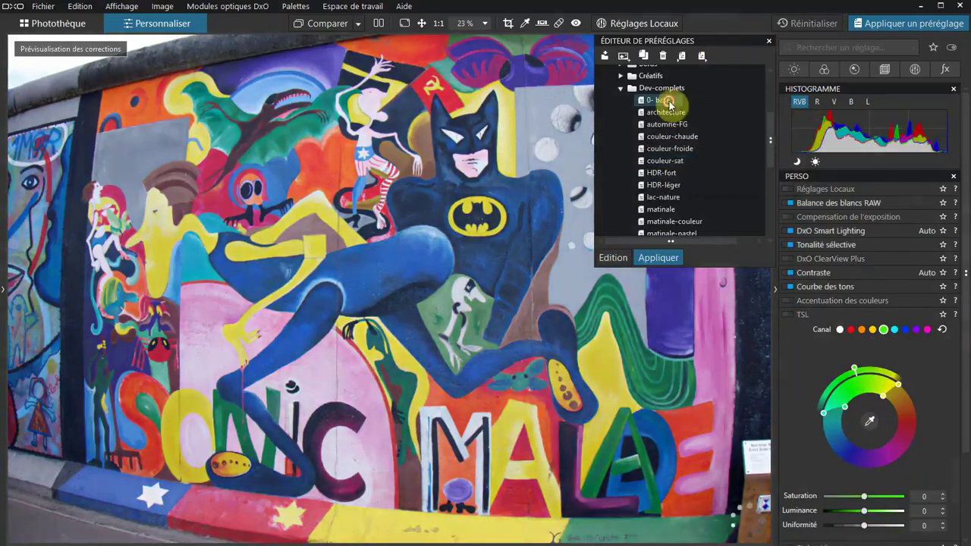
pyautogui.click(671, 161)
pyautogui.click(379, 23)
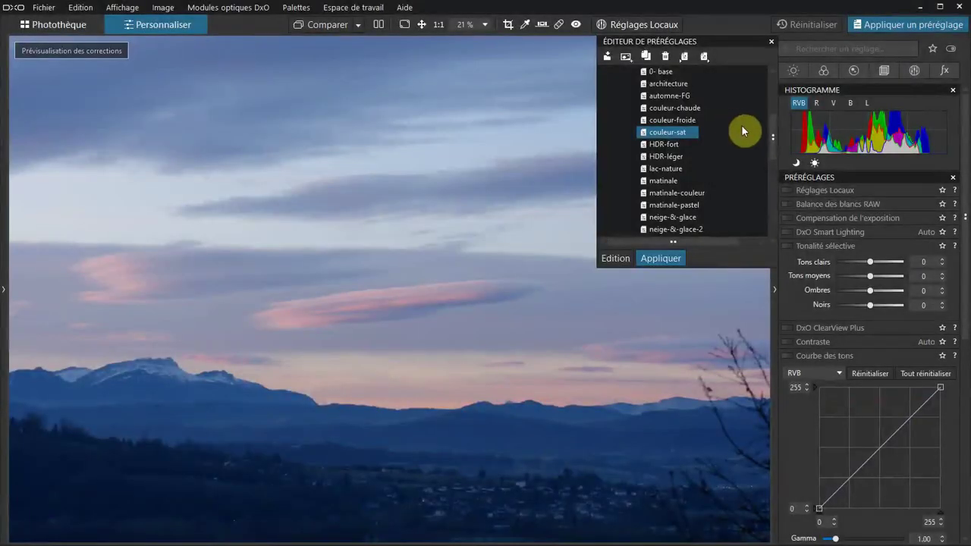
# Apply the matinale preset to the mountain landscape photo and examine the Bleu and Rouge channels of its Courbe des tons
pyautogui.click(670, 181)
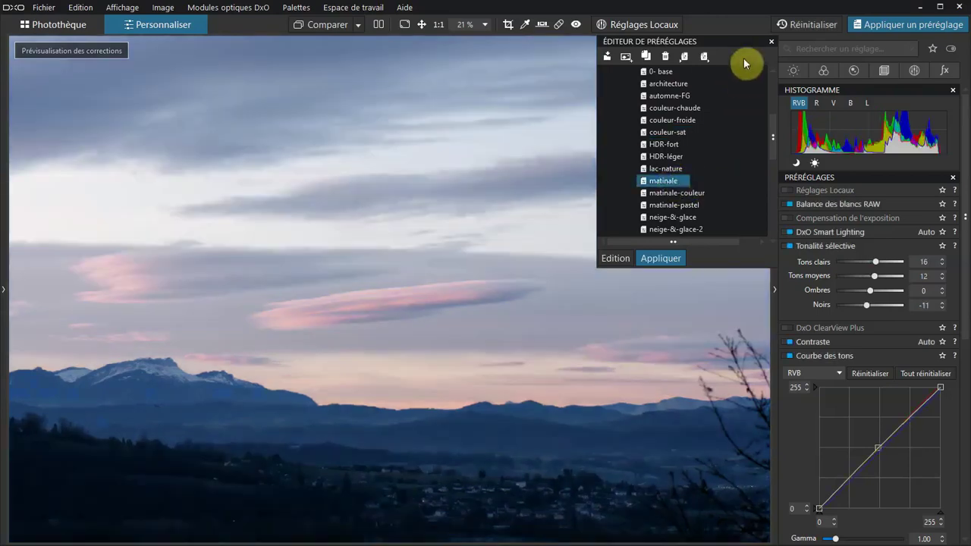
pyautogui.click(746, 43)
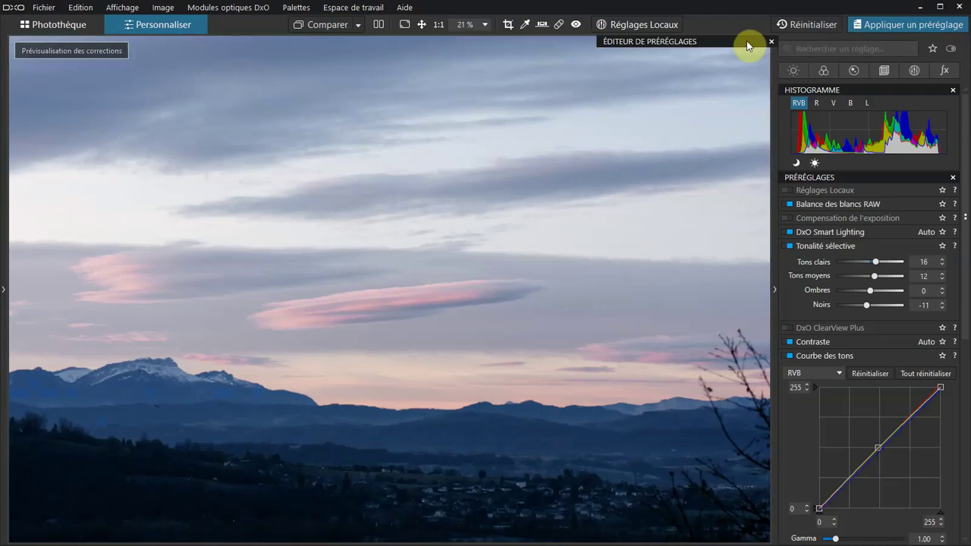
pyautogui.scroll(-5, 784, 311)
pyautogui.scroll(-2, 787, 379)
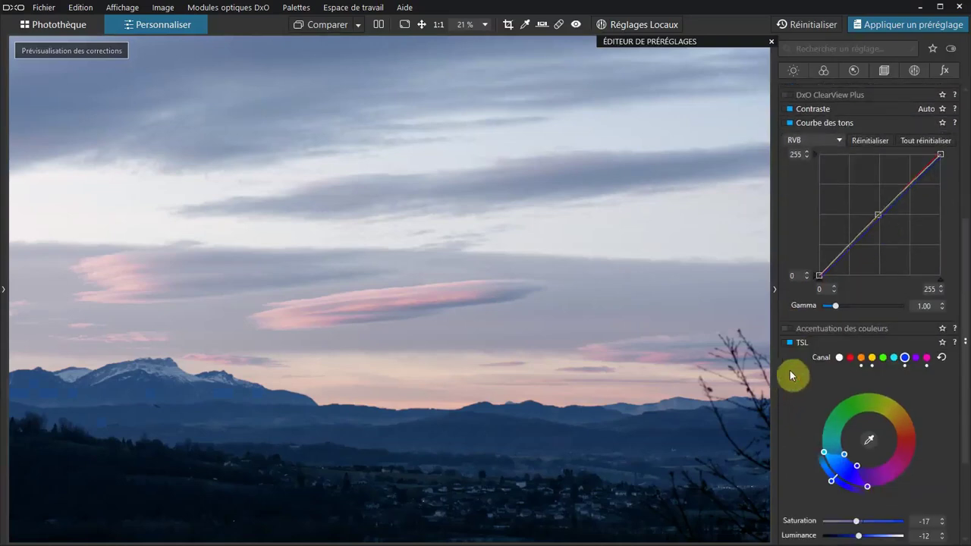
pyautogui.click(839, 140)
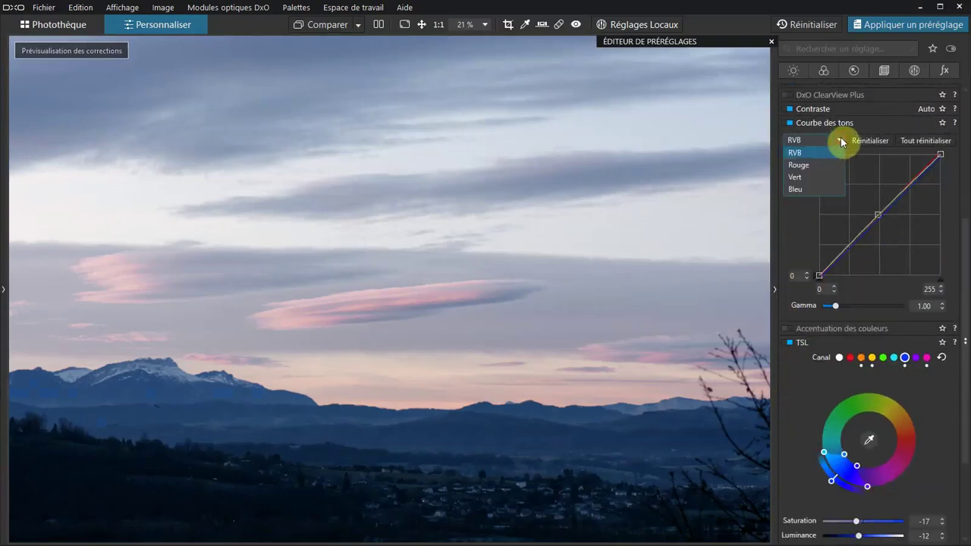
pyautogui.click(797, 190)
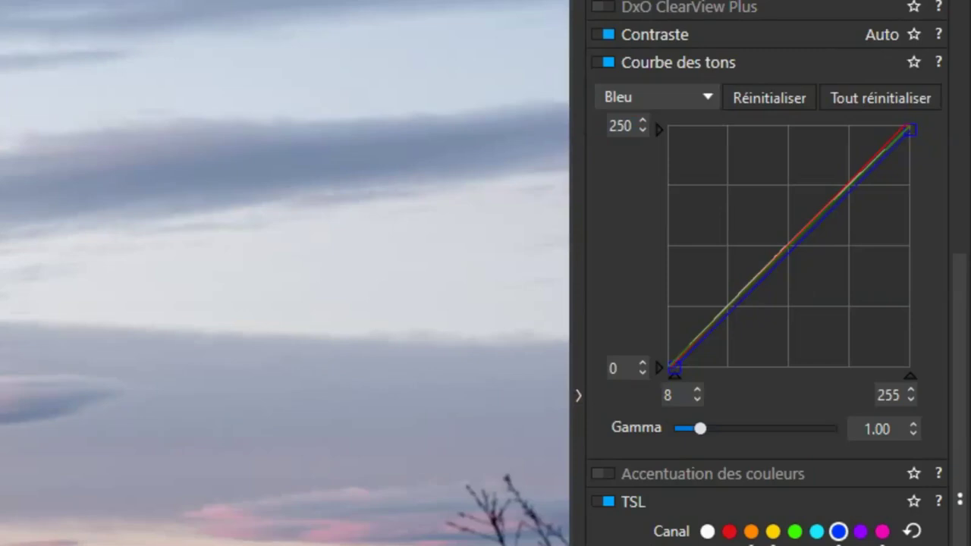
pyautogui.click(697, 91)
pyautogui.click(641, 145)
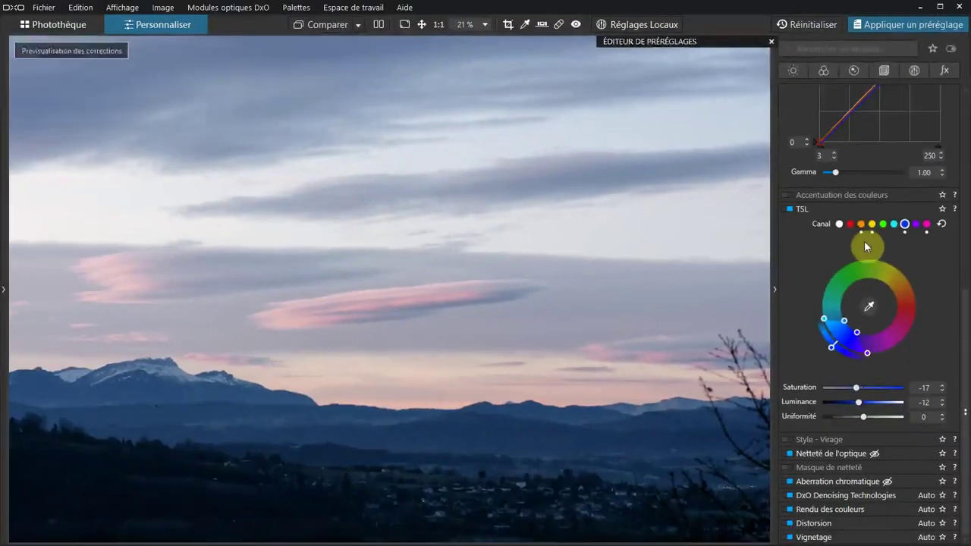
# Examine the orange, yellow, blue and magenta TSL channels of the mountain landscape photo
pyautogui.click(751, 531)
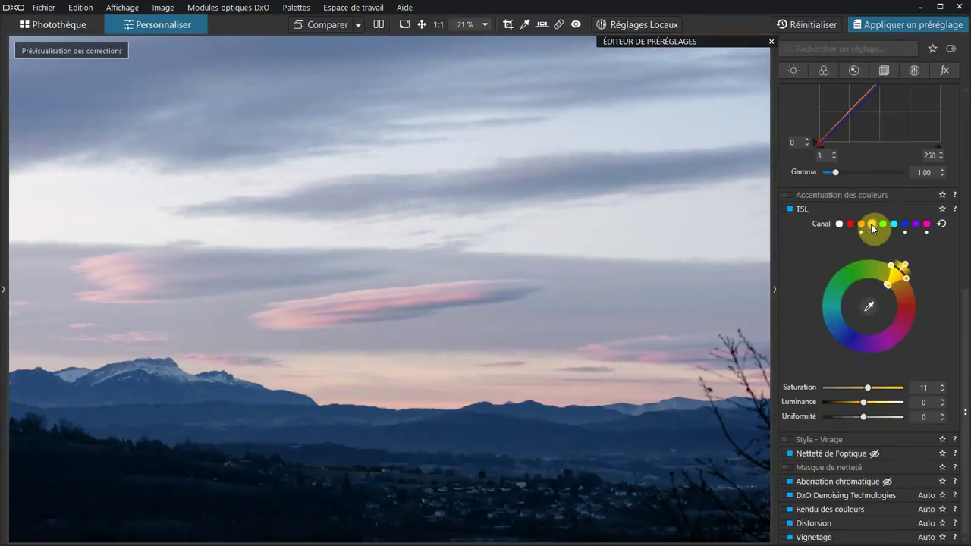
pyautogui.click(905, 224)
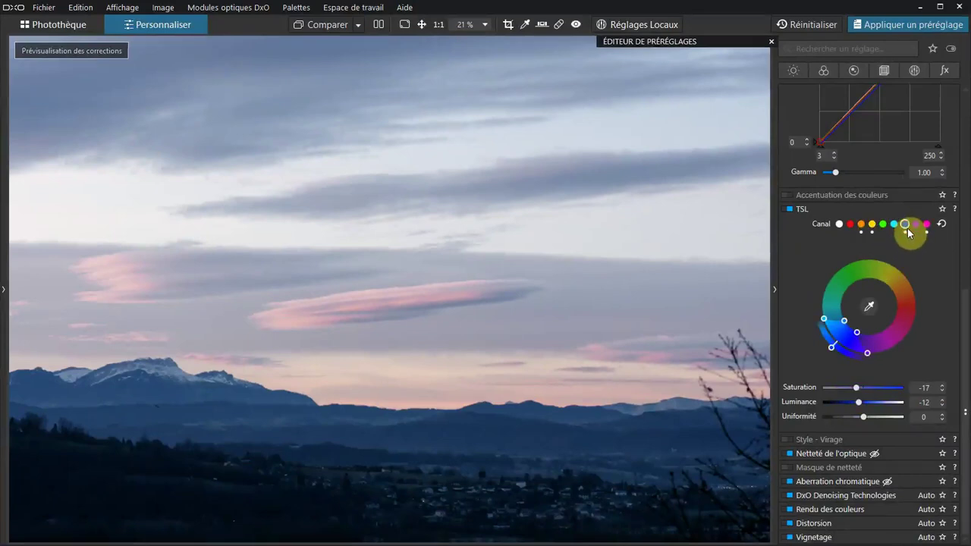
pyautogui.click(927, 224)
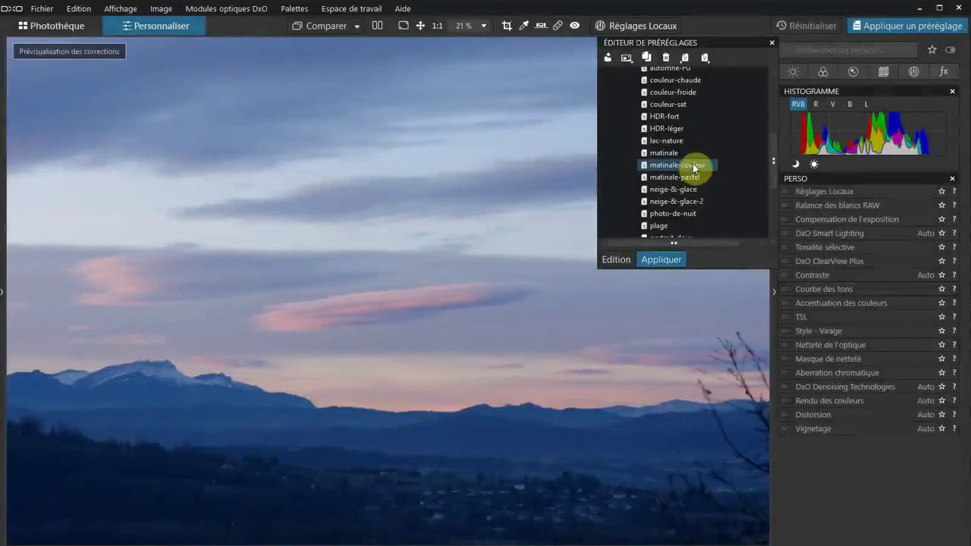
# Apply the matinale-couleur preset to the uncorrected mountain landscape photo
pyautogui.click(693, 166)
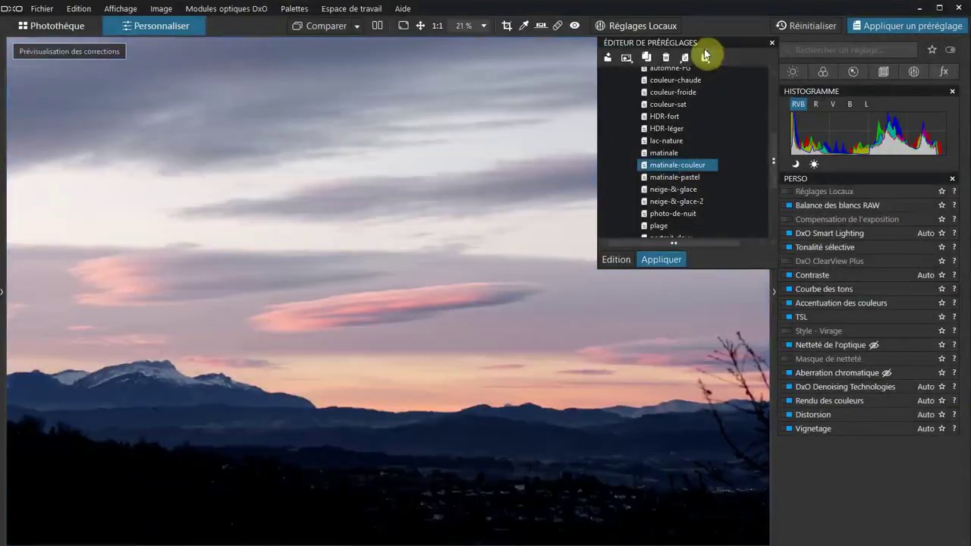
# Examine the matinale-couleur preset's Tonalité sélective, Courbe des tons and Accentuation des couleurs corrections on the mountain landscape photo
pyautogui.click(706, 43)
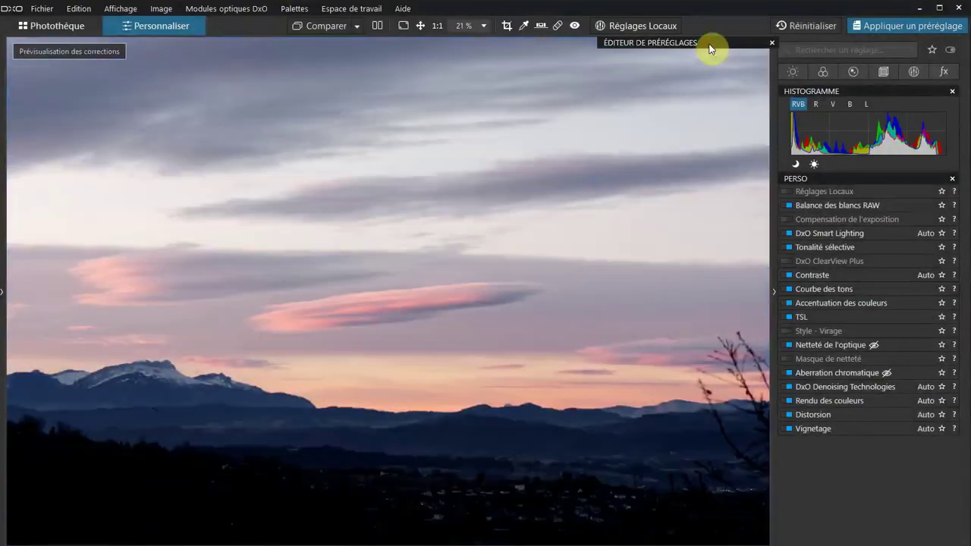
pyautogui.click(842, 251)
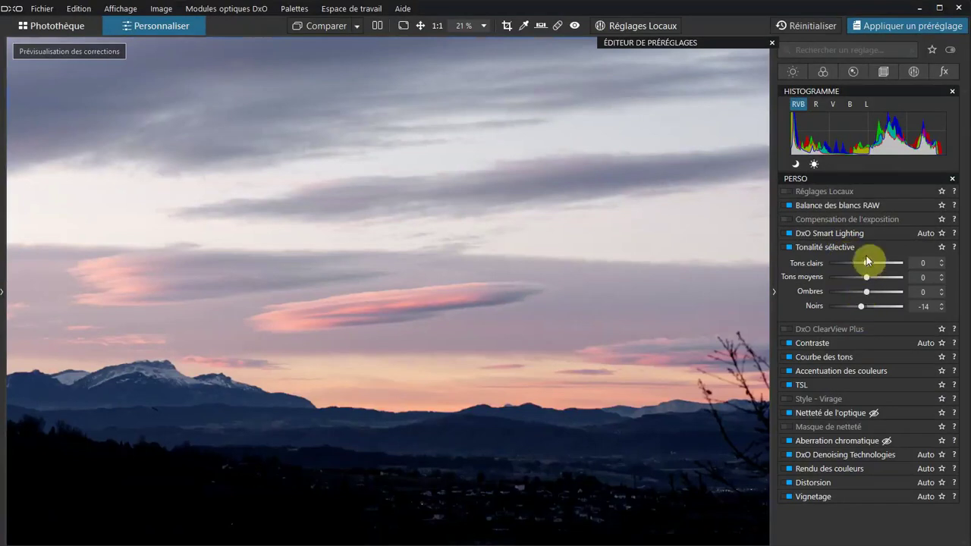
pyautogui.click(865, 248)
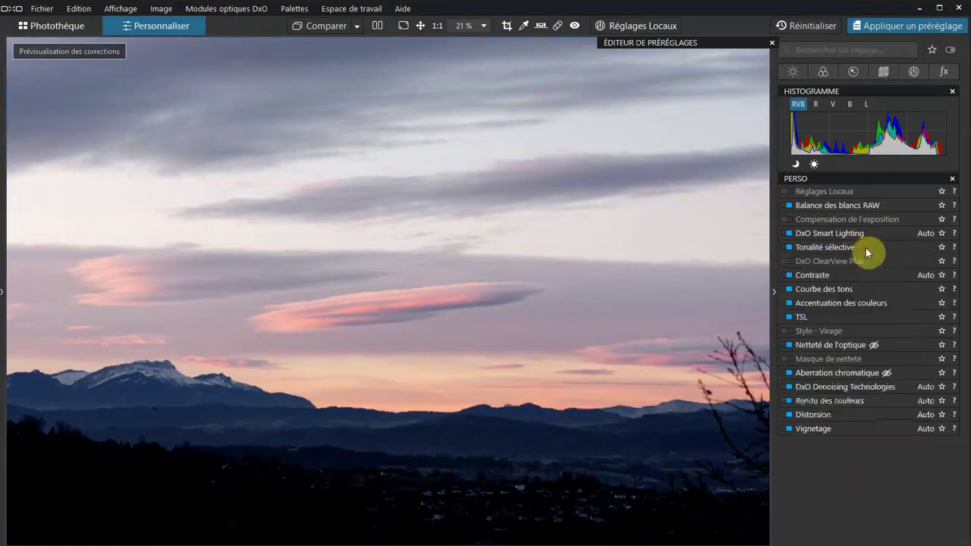
pyautogui.click(851, 288)
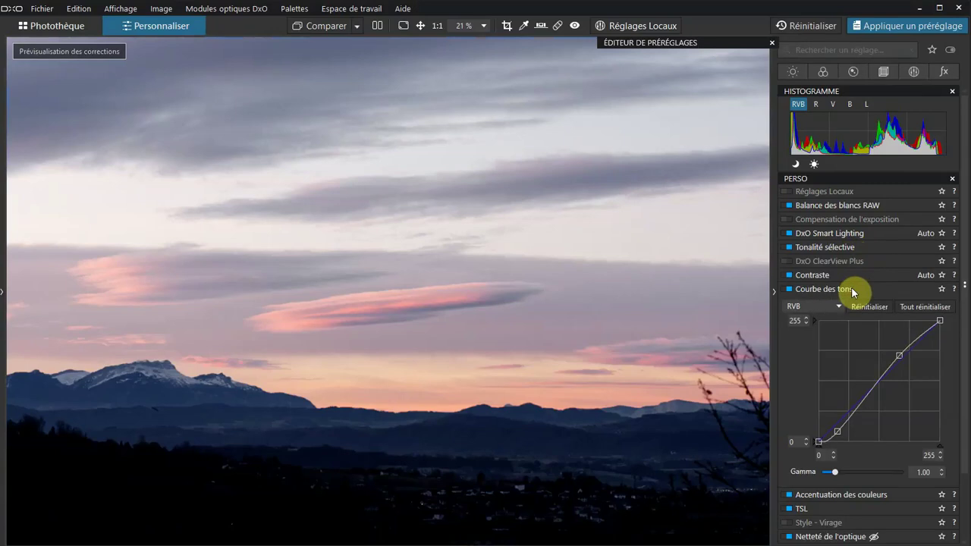
pyautogui.click(850, 288)
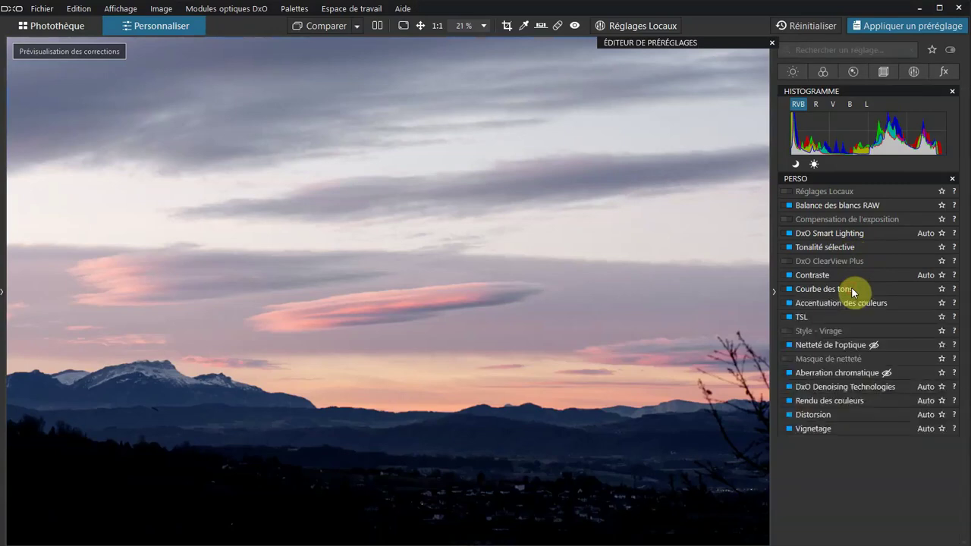
pyautogui.click(847, 305)
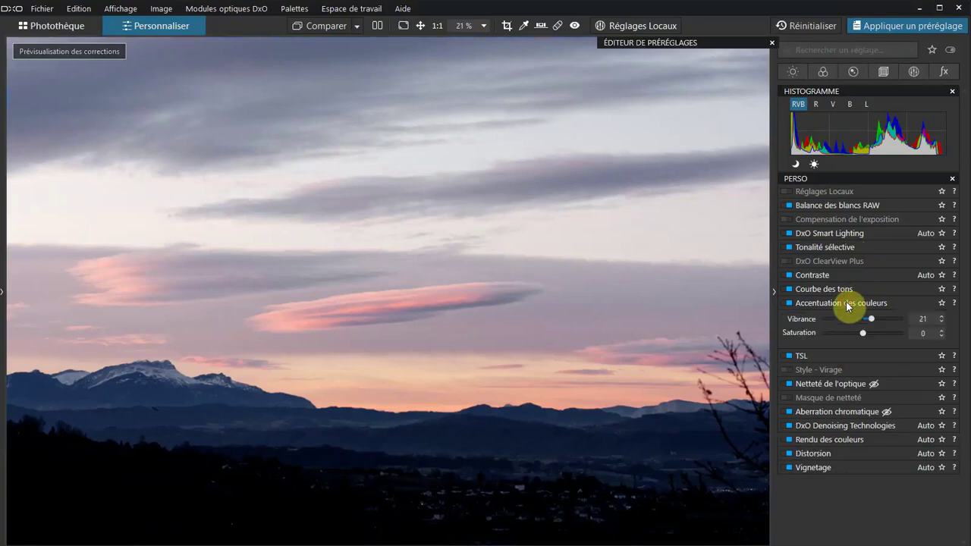
pyautogui.click(846, 303)
# Examine the blue and orange TSL channels of the matinale-couleur preset on the mountain landscape photo
pyautogui.click(834, 321)
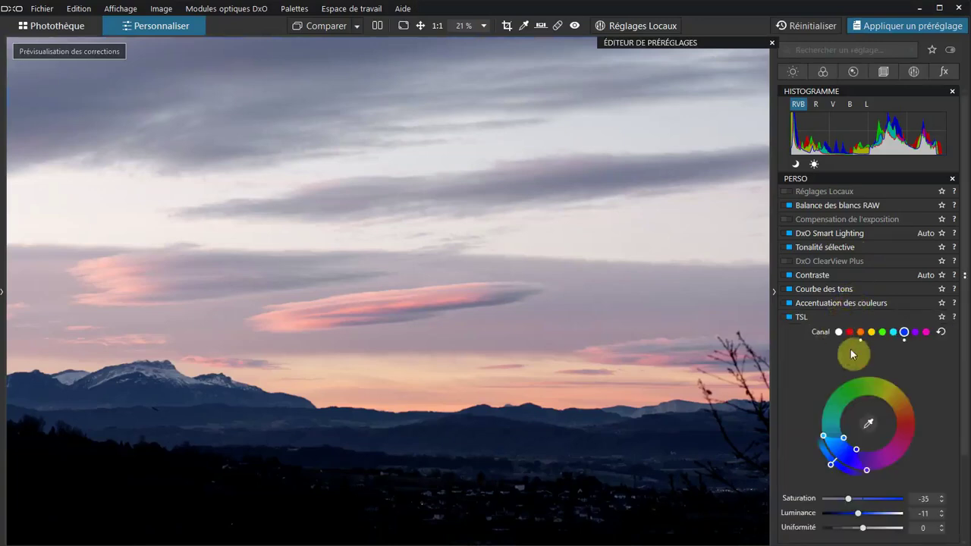
pyautogui.scroll(-3, 940, 370)
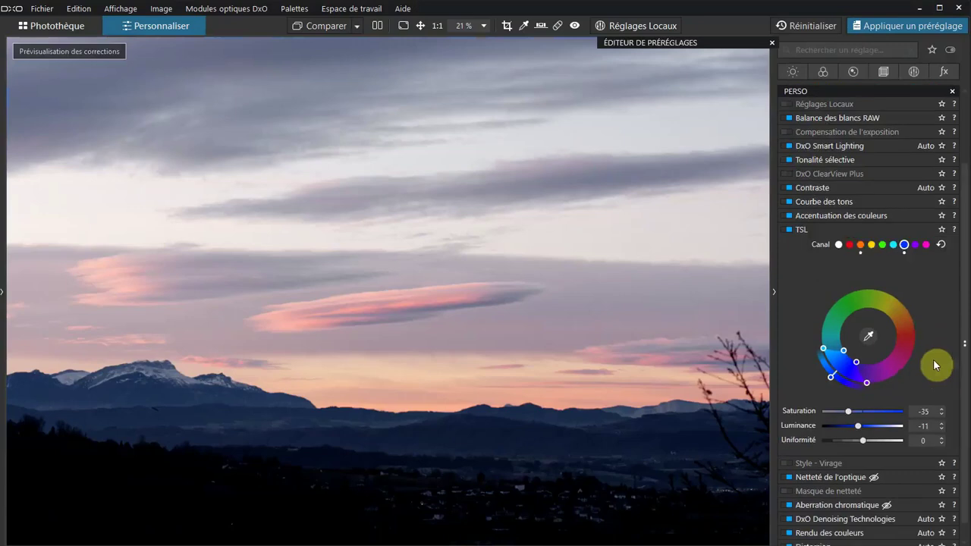
pyautogui.click(860, 244)
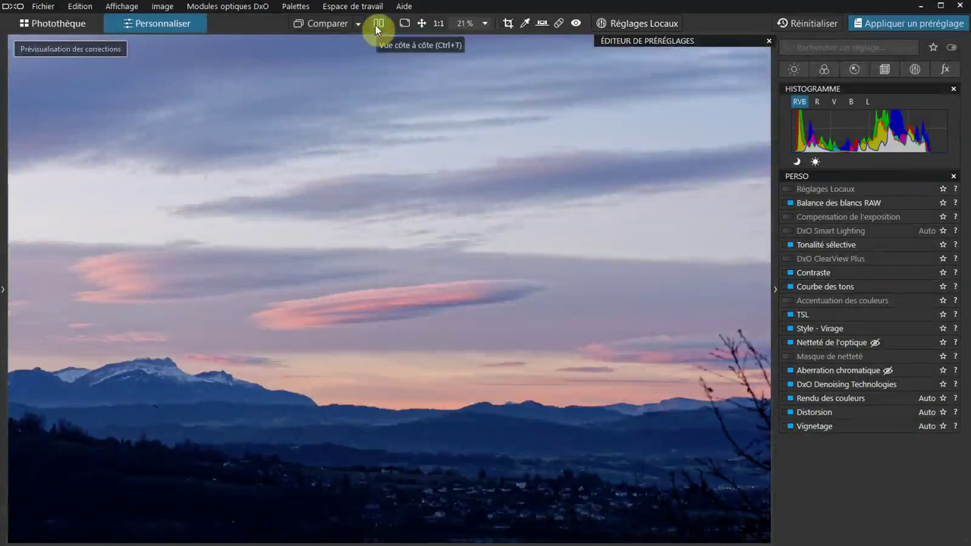
# Compare the corrected mountain landscape photo side by side with DxO-01.dng, hiding the correction palettes, and choose another comparison reference
pyautogui.click(378, 25)
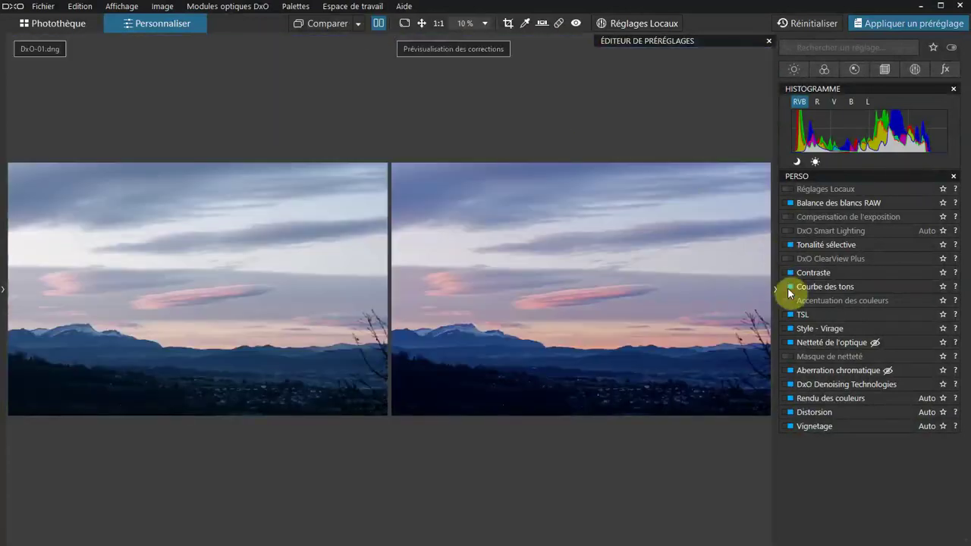
pyautogui.click(775, 288)
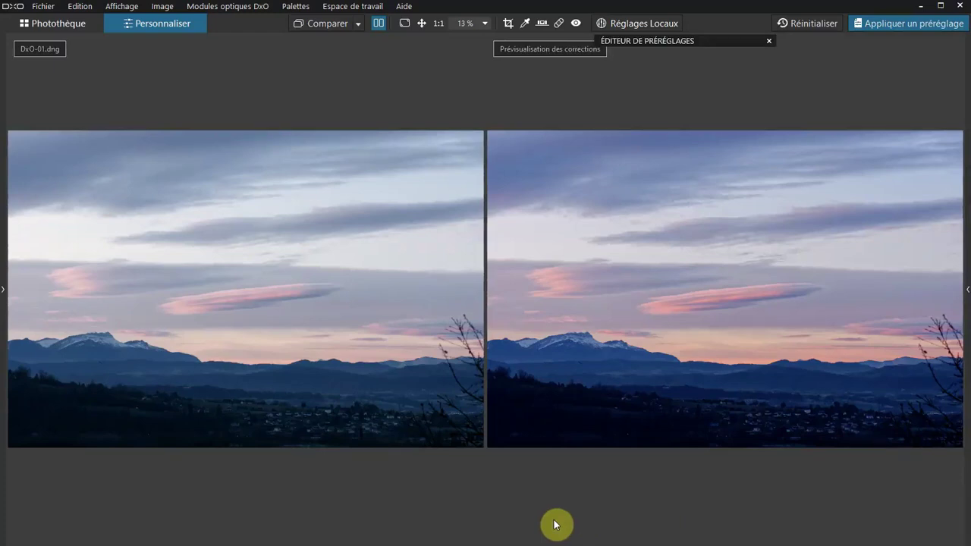
pyautogui.click(358, 24)
pyautogui.click(378, 113)
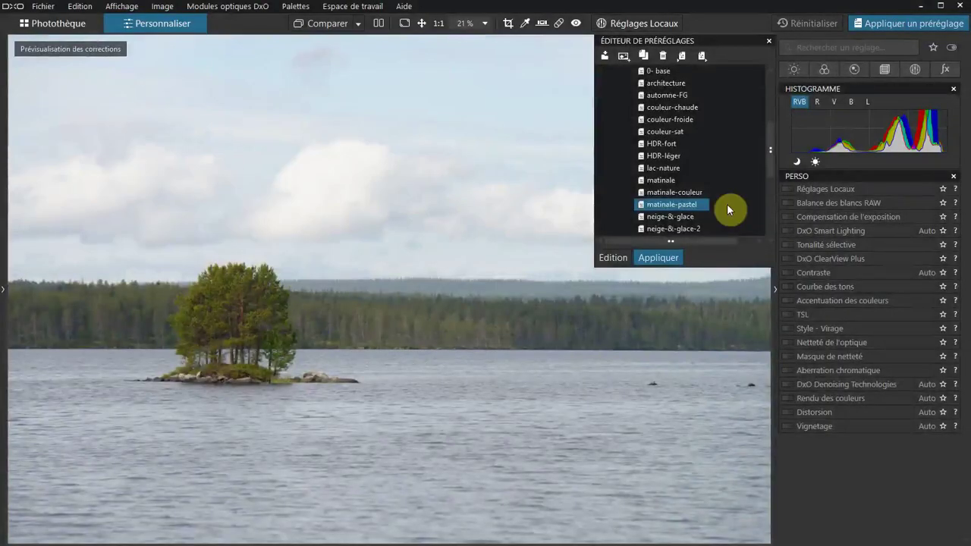
# Apply the matinale-pastel preset to the lake photo and examine its Tonalité sélective, Contraste and Courbe des tons corrections
pyautogui.doubleClick(702, 204)
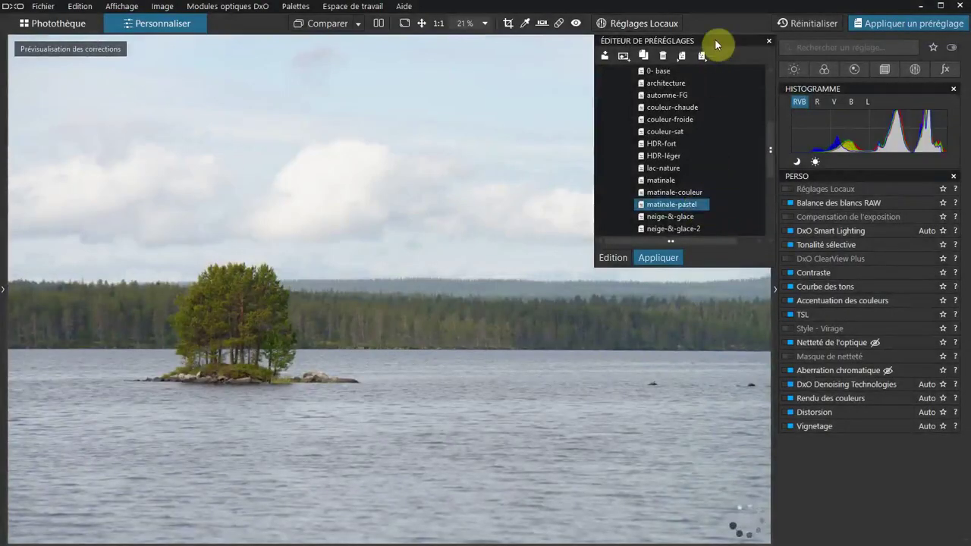
pyautogui.click(714, 39)
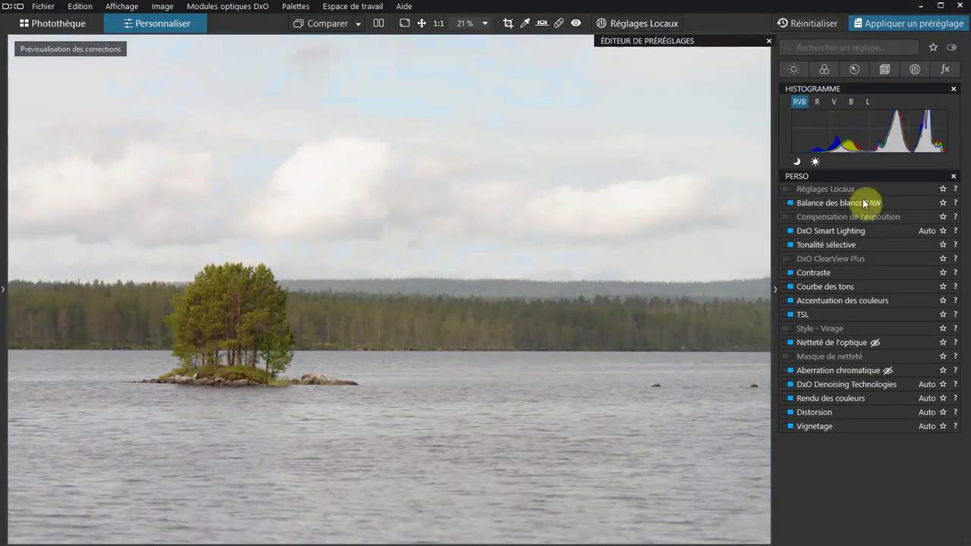
pyautogui.click(862, 244)
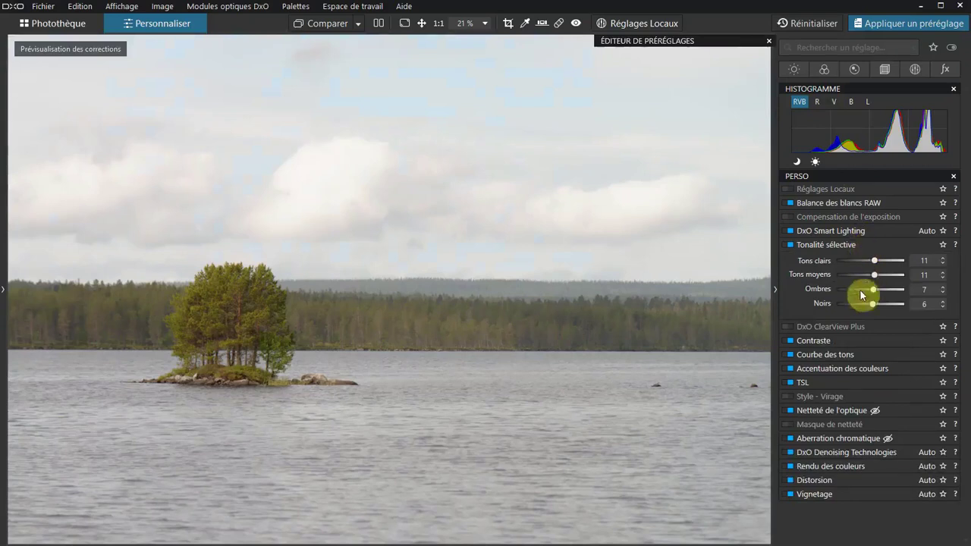
pyautogui.click(856, 341)
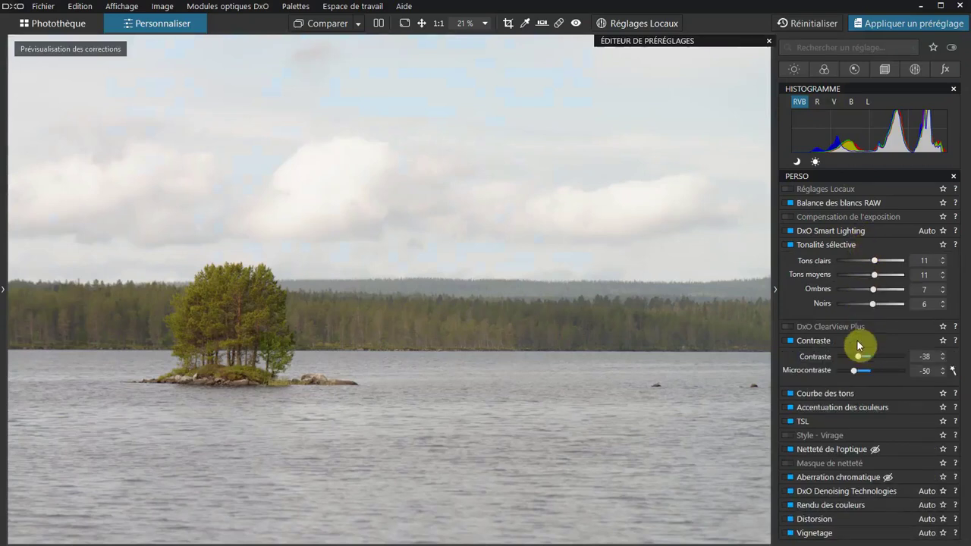
pyautogui.click(815, 393)
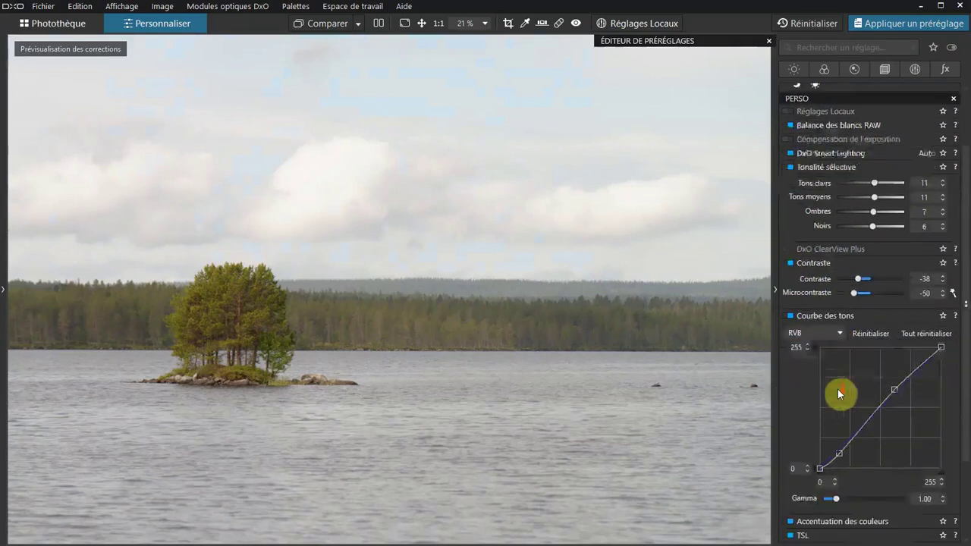
pyautogui.scroll(-3, 839, 393)
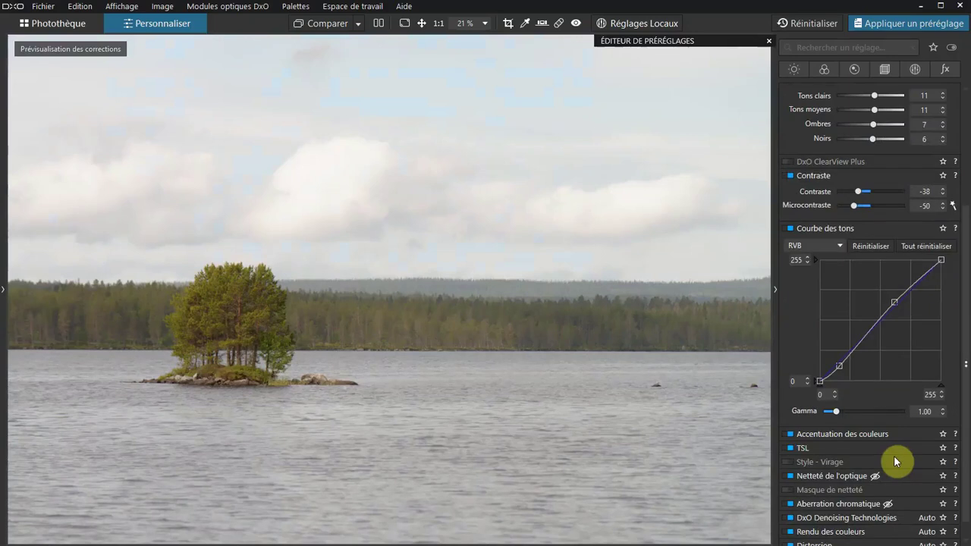
pyautogui.scroll(-1, 893, 455)
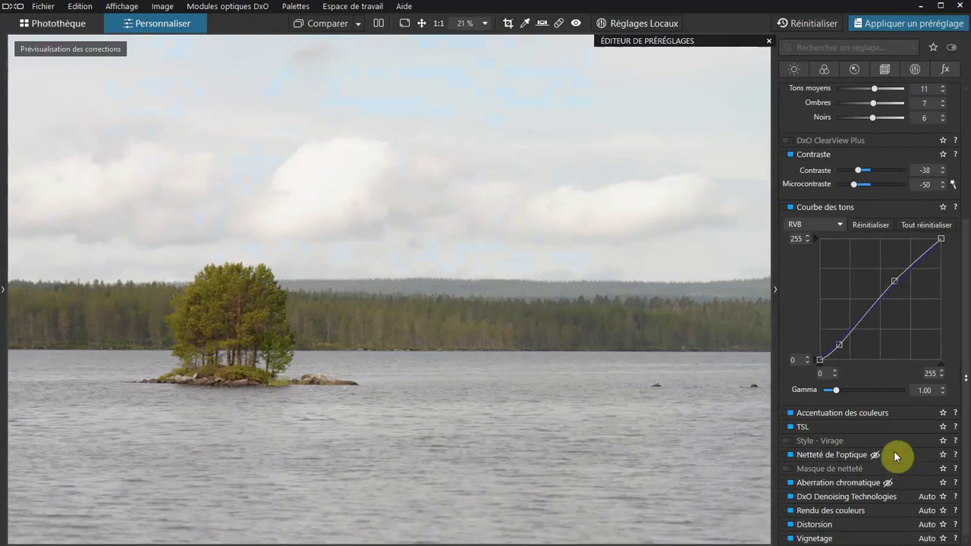
# Examine the lake photo's Accentuation des couleurs settings and its red, orange, yellow, green, cyan and blue TSL channels
pyautogui.click(847, 412)
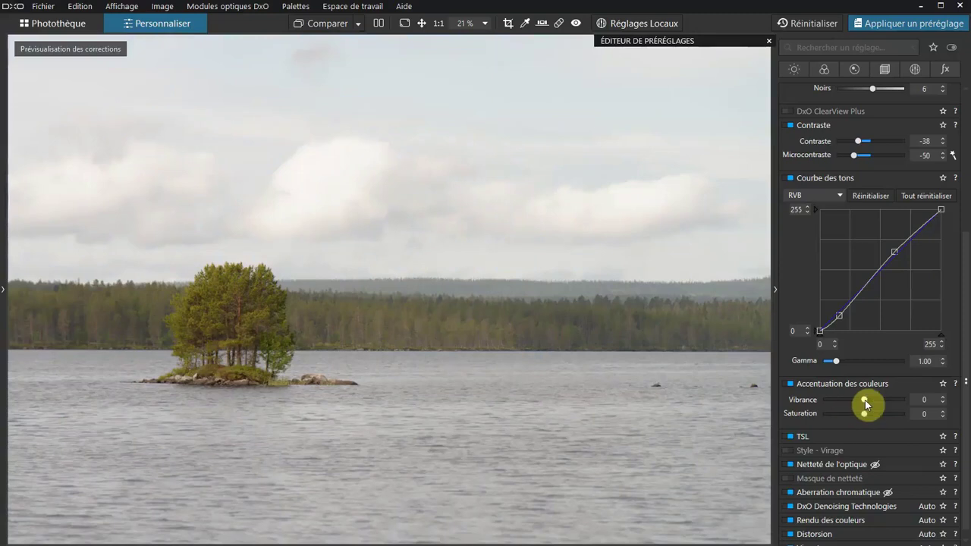
pyautogui.moveTo(866, 404)
pyautogui.mouseDown()
pyautogui.moveTo(872, 401)
pyautogui.moveTo(857, 410)
pyautogui.moveTo(879, 410)
pyautogui.moveTo(867, 401)
pyautogui.mouseUp()
pyautogui.click(852, 436)
pyautogui.scroll(-3, 907, 447)
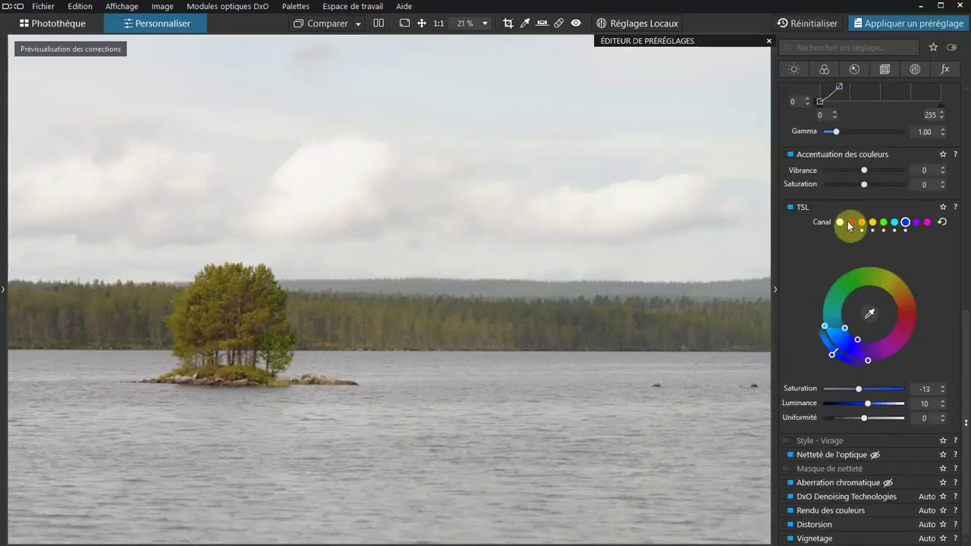
pyautogui.click(850, 223)
pyautogui.click(861, 222)
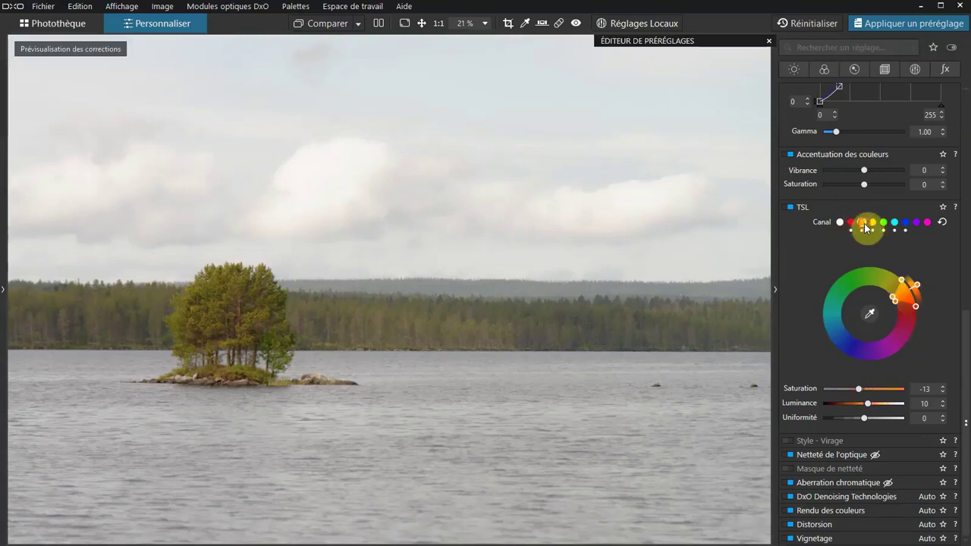
pyautogui.click(872, 222)
pyautogui.click(884, 222)
pyautogui.click(894, 222)
pyautogui.click(904, 222)
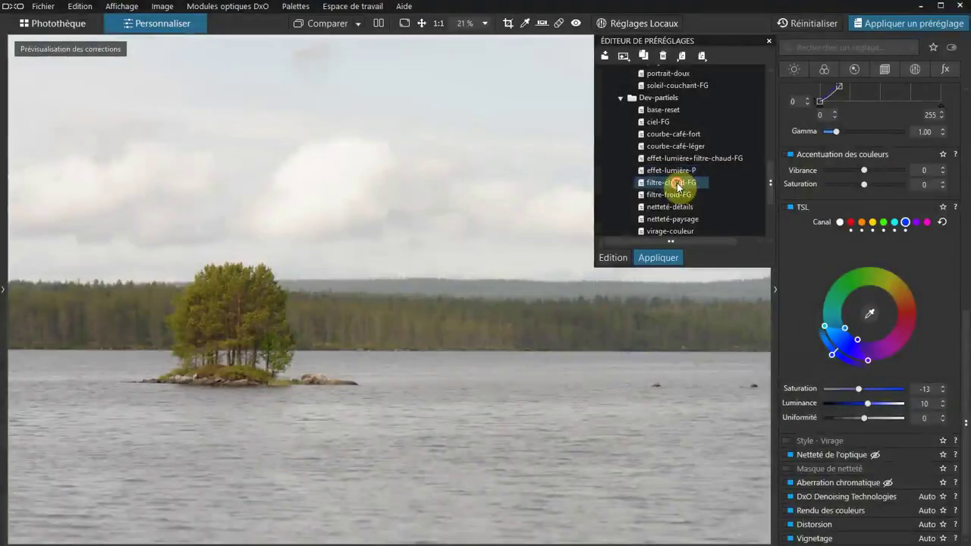
# Apply the filtre-chaud-FG partial preset to the lake photo, set its local adjustment opacity to 39 and compare both versions side by side
pyautogui.doubleClick(671, 182)
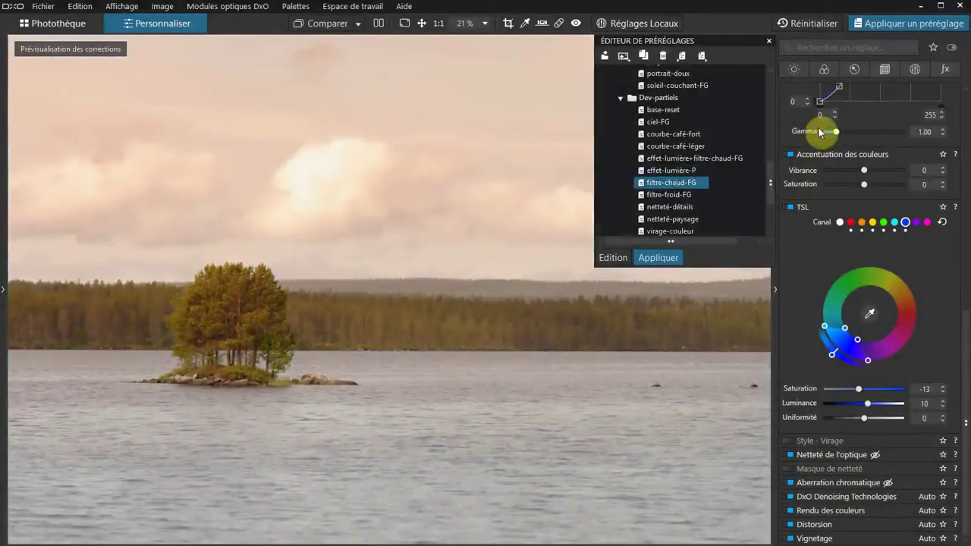
pyautogui.scroll(5, 872, 180)
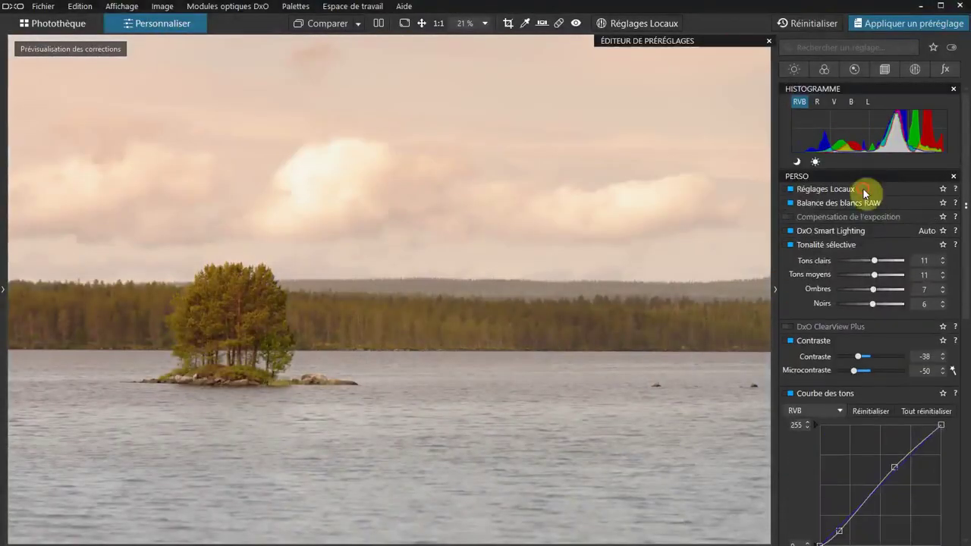
pyautogui.click(863, 189)
pyautogui.click(877, 240)
pyautogui.moveTo(900, 226); pyautogui.dragTo(859, 238)
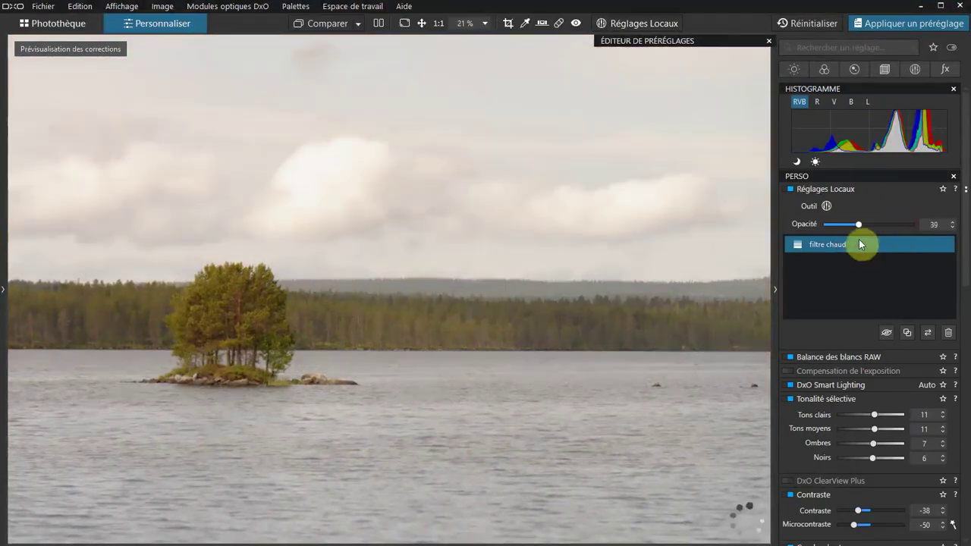
pyautogui.click(378, 23)
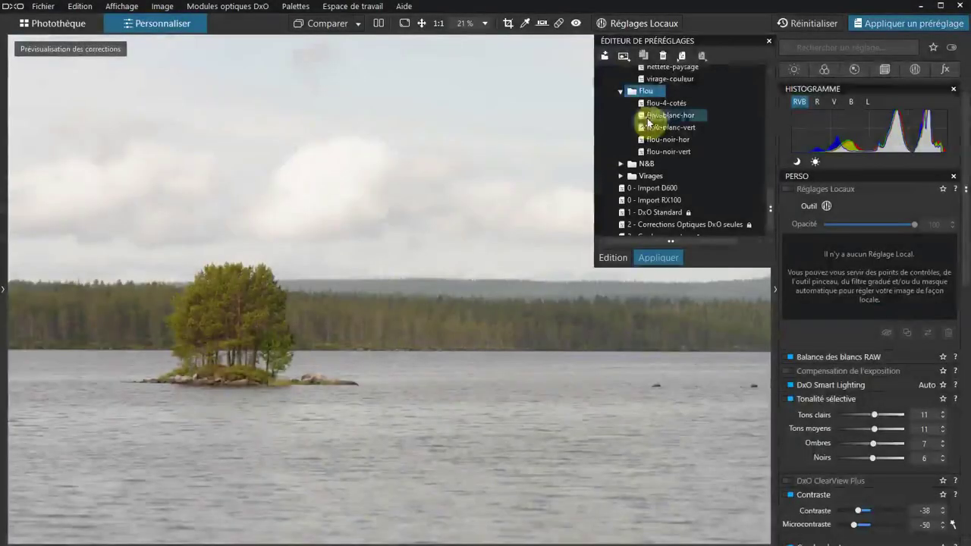
# Apply the flou-blanc-hor preset to the lake photo and check its effect by toggling Réglages Locaux and comparing side by side
pyautogui.doubleClick(671, 116)
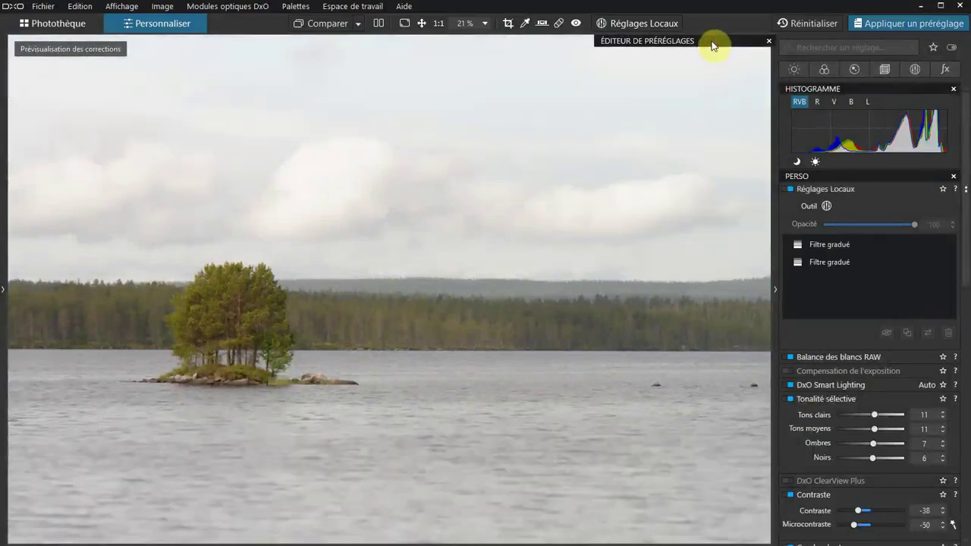
pyautogui.click(788, 190)
pyautogui.click(793, 189)
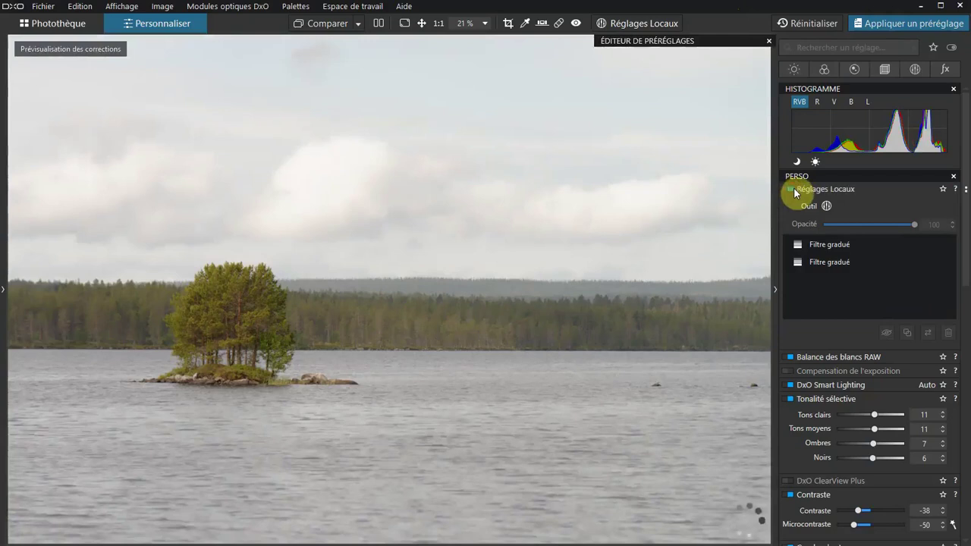
pyautogui.click(381, 25)
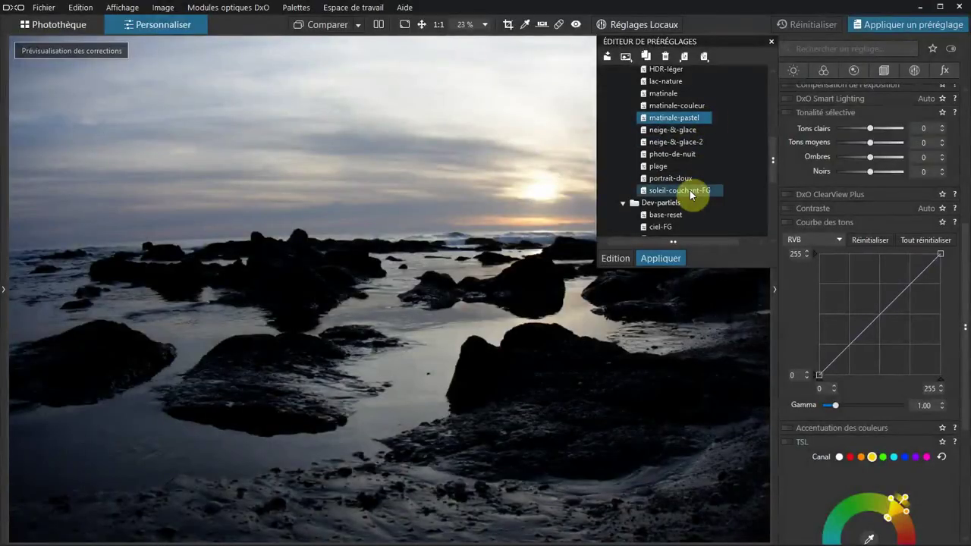
# Apply the soleil-couchant-FG preset to the rocky beach photo and set the yellow TSL channel's Uniformité to -38
pyautogui.click(689, 192)
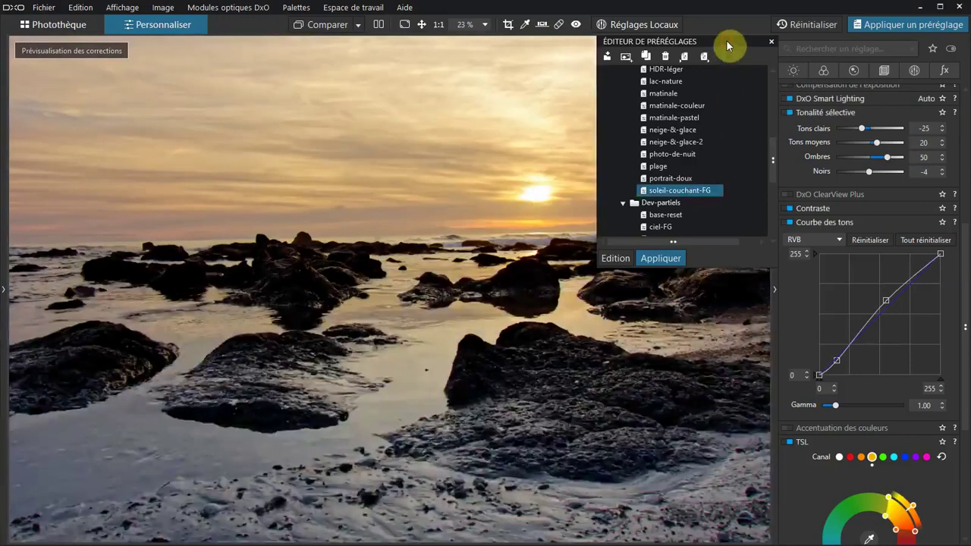
pyautogui.click(727, 41)
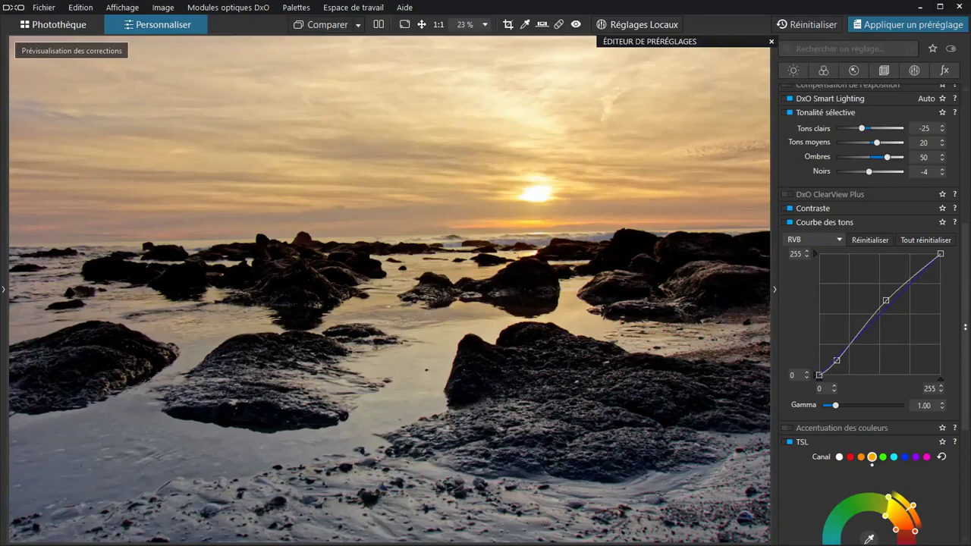
pyautogui.scroll(-5, 784, 336)
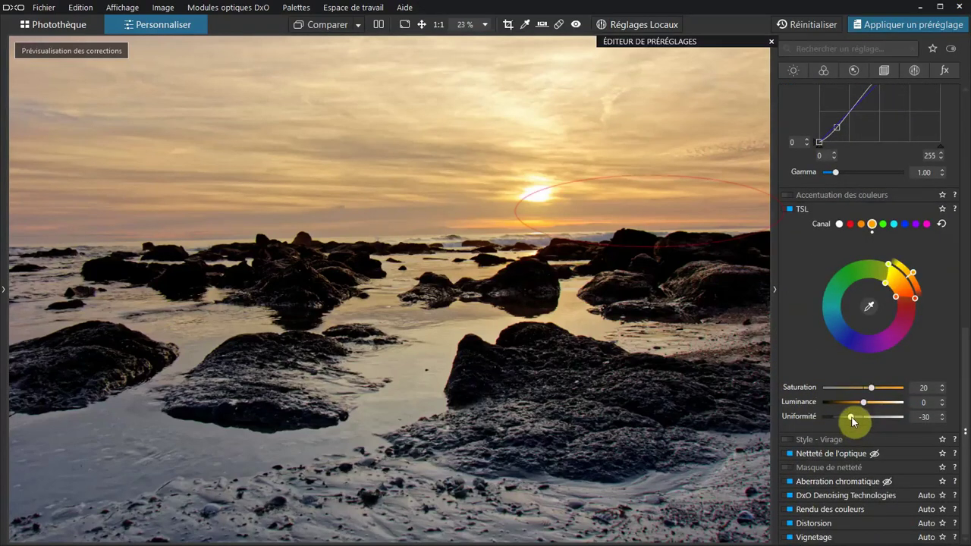
pyautogui.moveTo(850, 416)
pyautogui.mouseDown()
pyautogui.moveTo(769, 420)
pyautogui.moveTo(922, 422)
pyautogui.moveTo(826, 430)
pyautogui.moveTo(847, 433)
pyautogui.mouseUp()
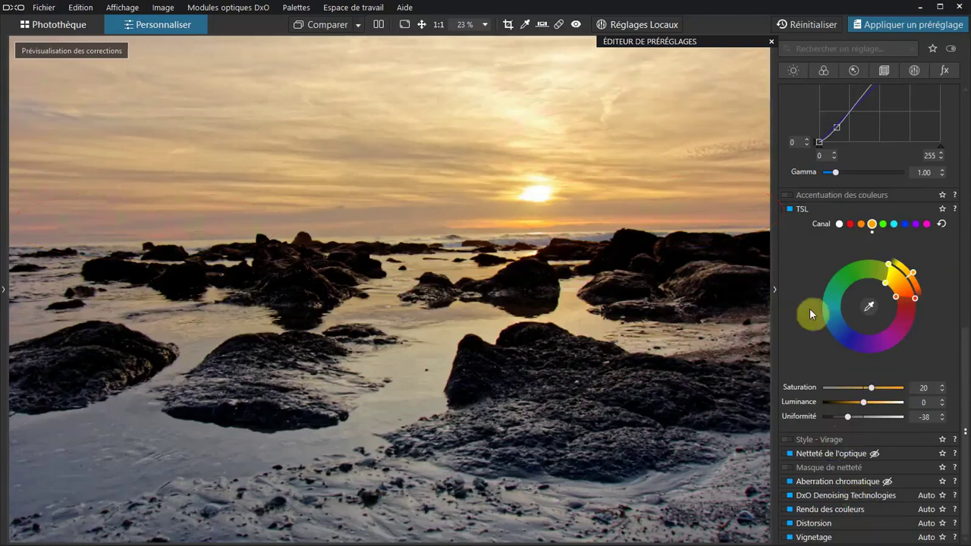
# Test the opacity of the filtre chaud local adjustment, leaving it at 100, and compare the beach photo side by side with the uncorrected image
pyautogui.scroll(10, 809, 307)
pyautogui.click(844, 221)
pyautogui.moveTo(915, 203)
pyautogui.mouseDown()
pyautogui.moveTo(834, 220)
pyautogui.moveTo(918, 214)
pyautogui.mouseUp()
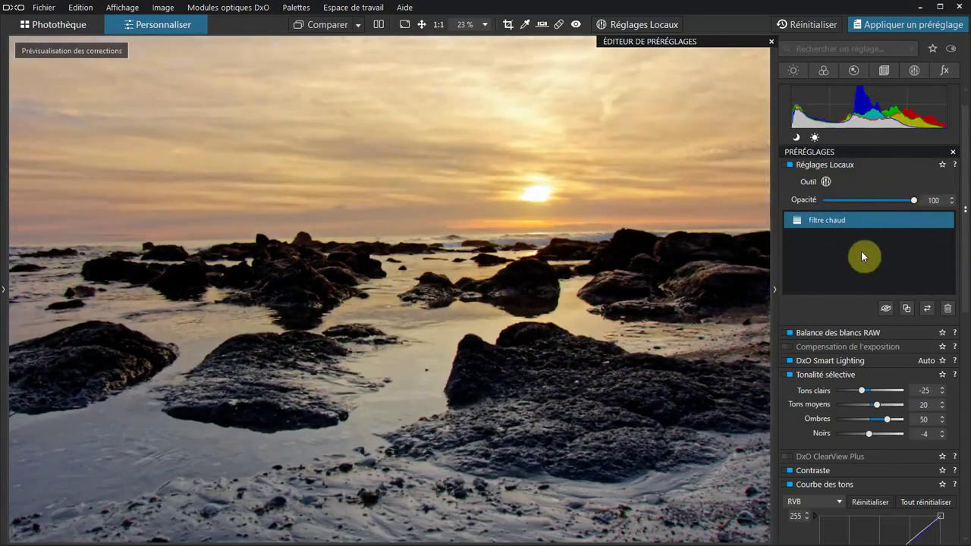
pyautogui.click(378, 24)
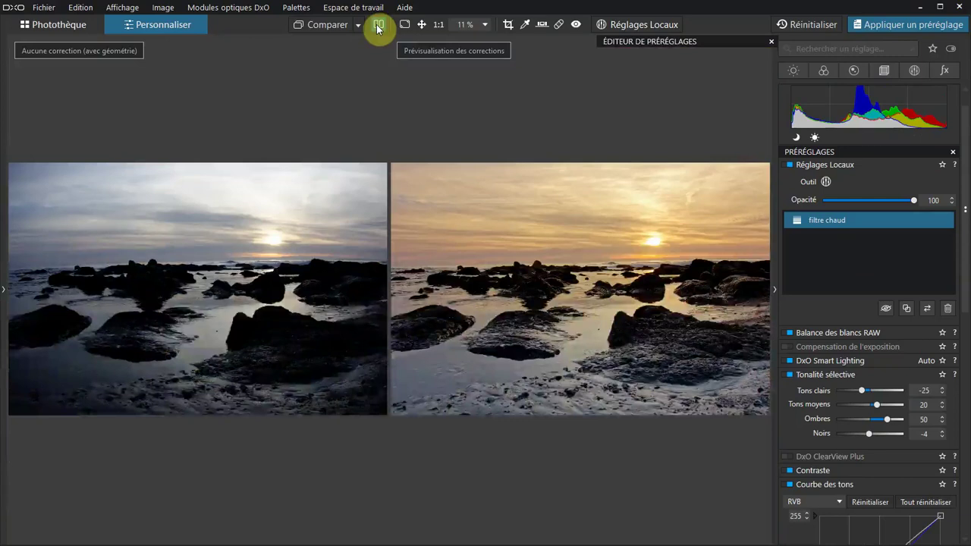